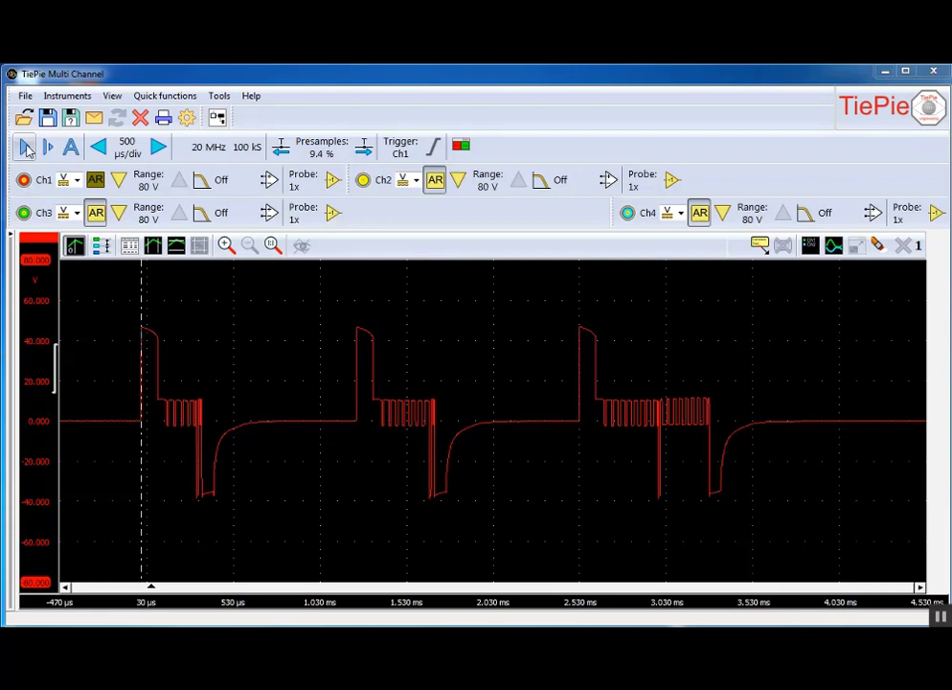
# Start and stop the live measurement, and create a reference from the captured Ch1 injector waveform
pyautogui.click(23, 146)
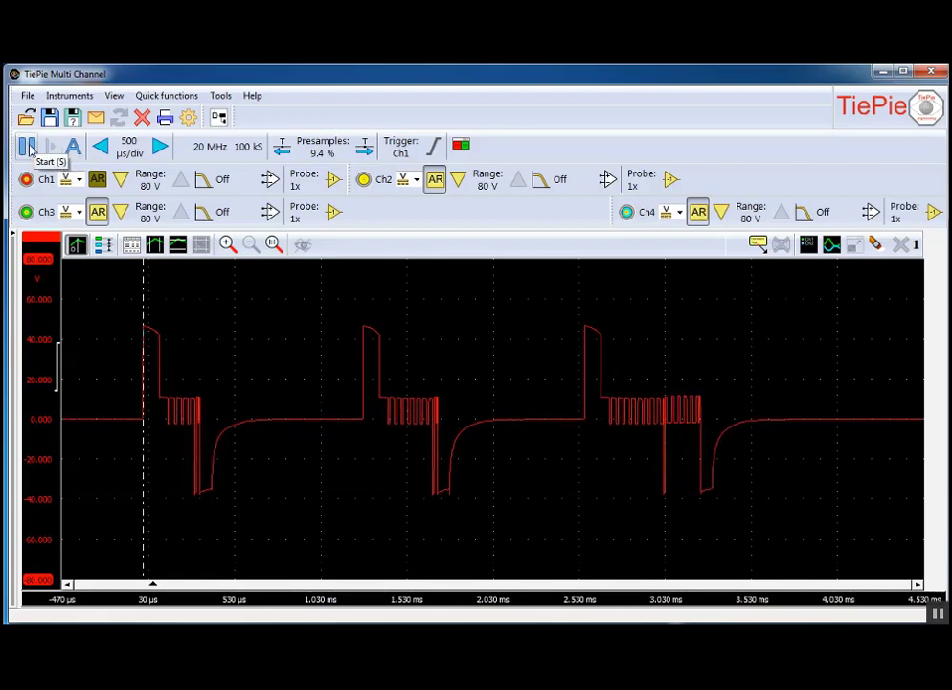
pyautogui.click(27, 145)
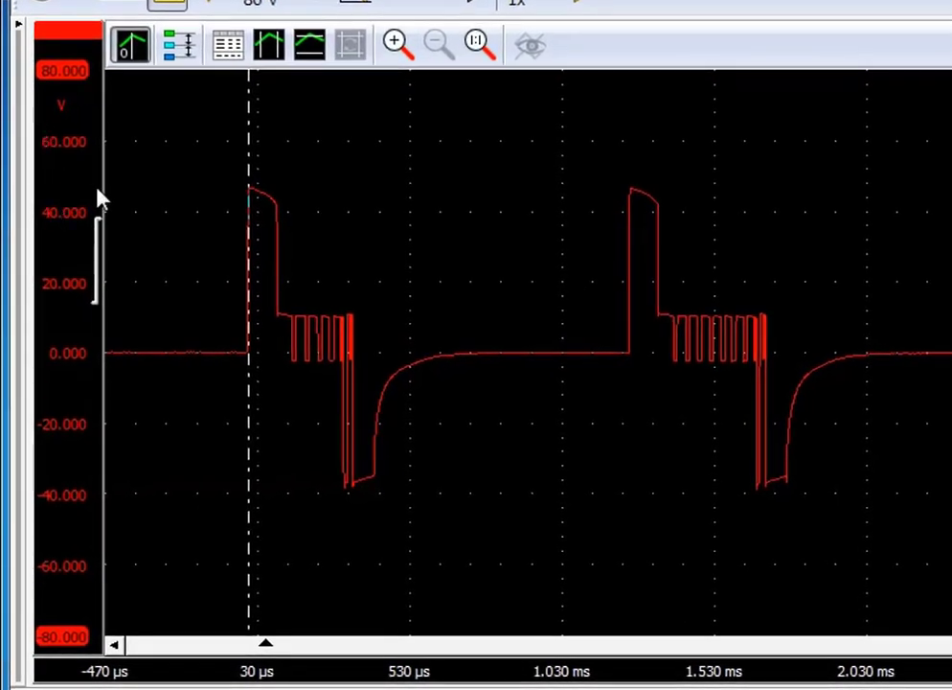
pyautogui.rightClick(55, 129)
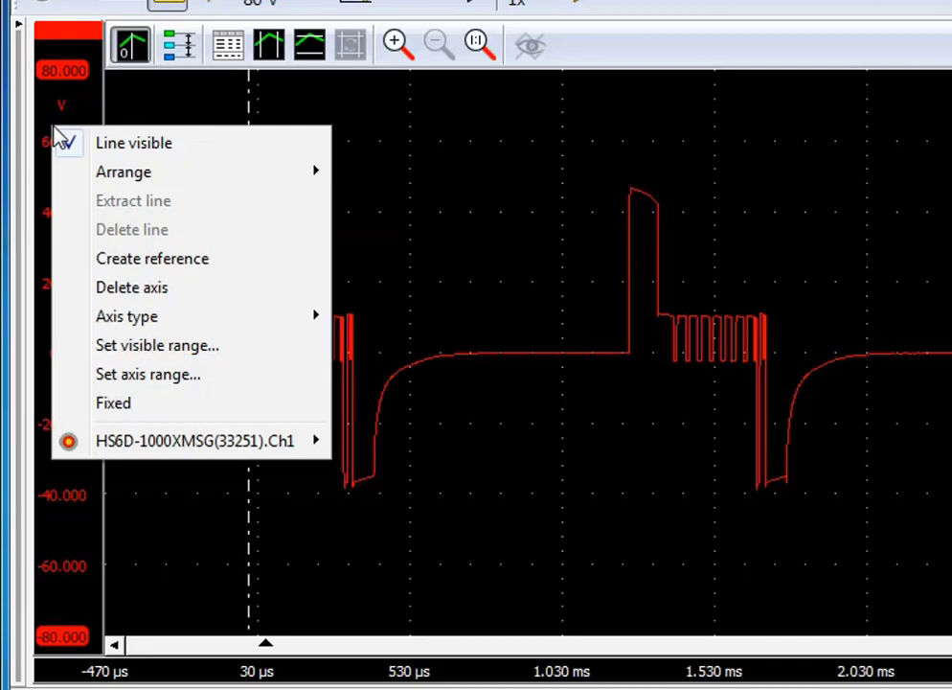
pyautogui.click(161, 269)
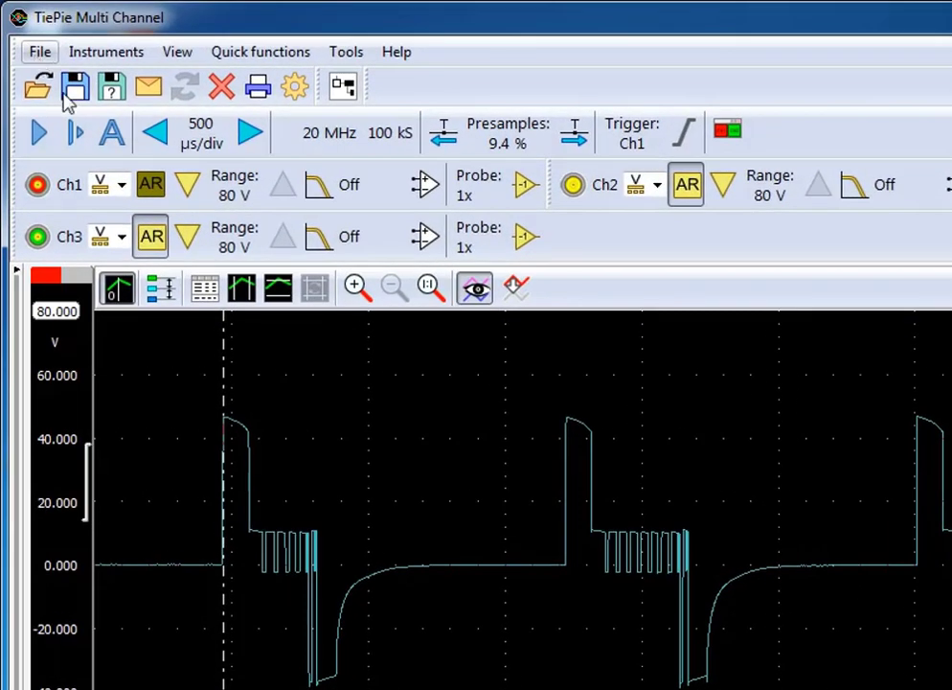
# Save the recording to the Desktop as "opel insignia 2009 2.0CDTI INJECTOR SIGNAL KNOW GOOD AT IDLE" in TiePie Settings format
pyautogui.click(40, 56)
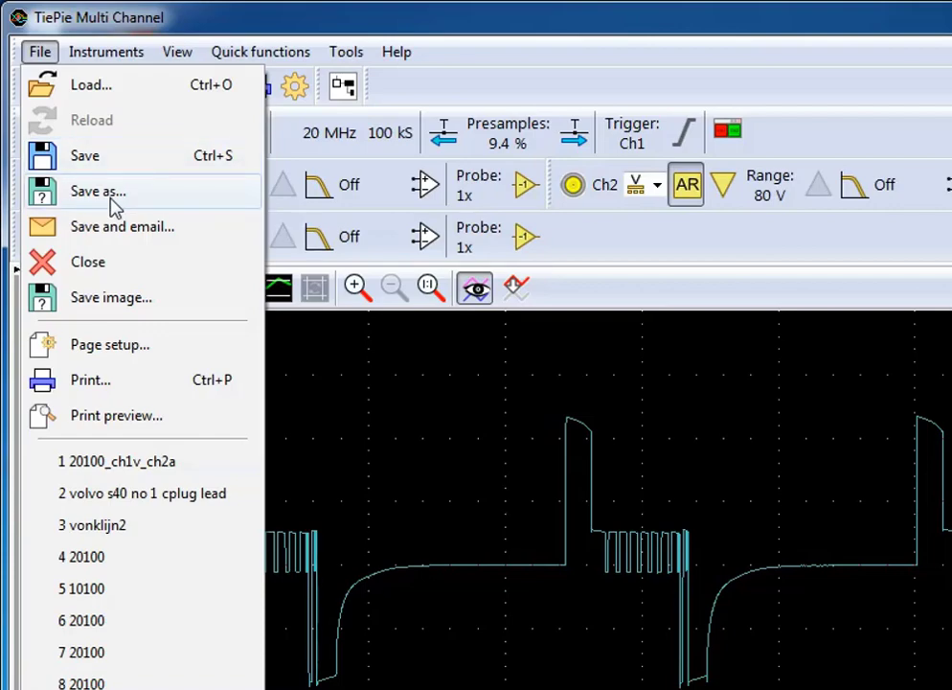
pyautogui.click(115, 207)
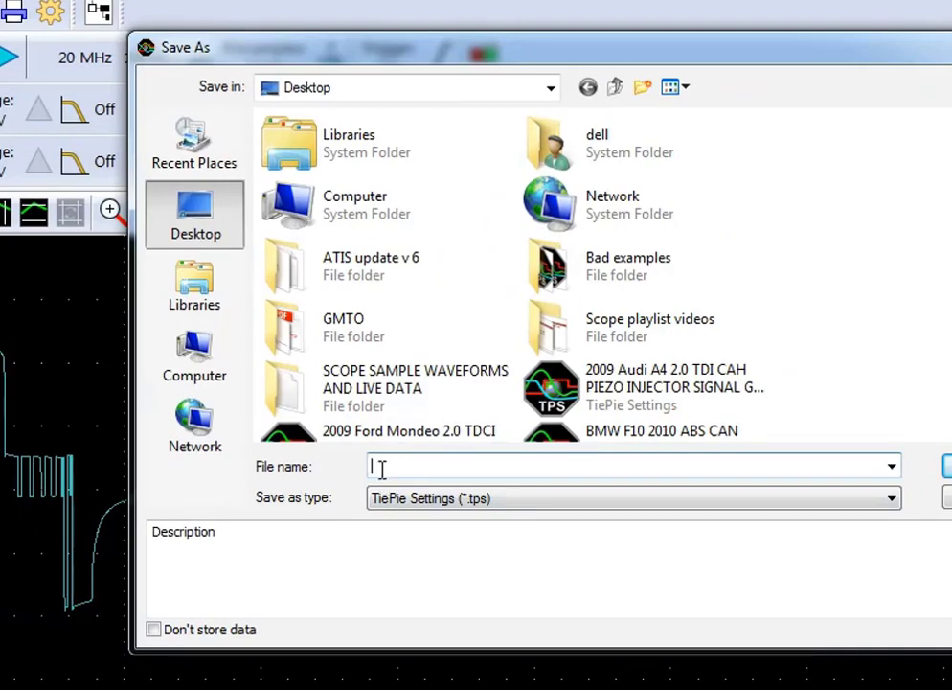
pyautogui.write('opel insignia')
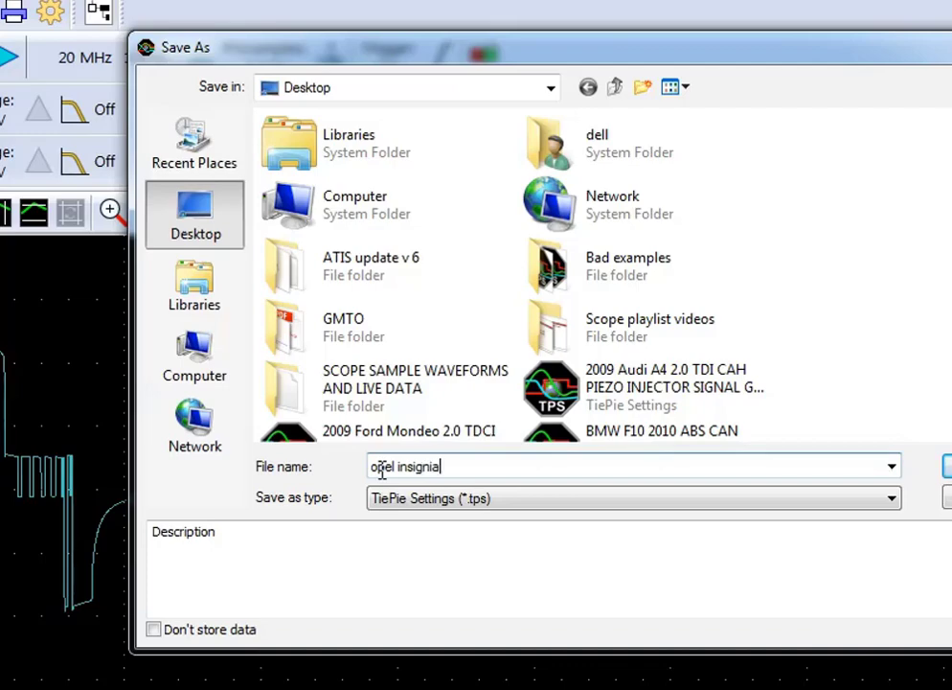
pyautogui.write(' 2009 2.0C')
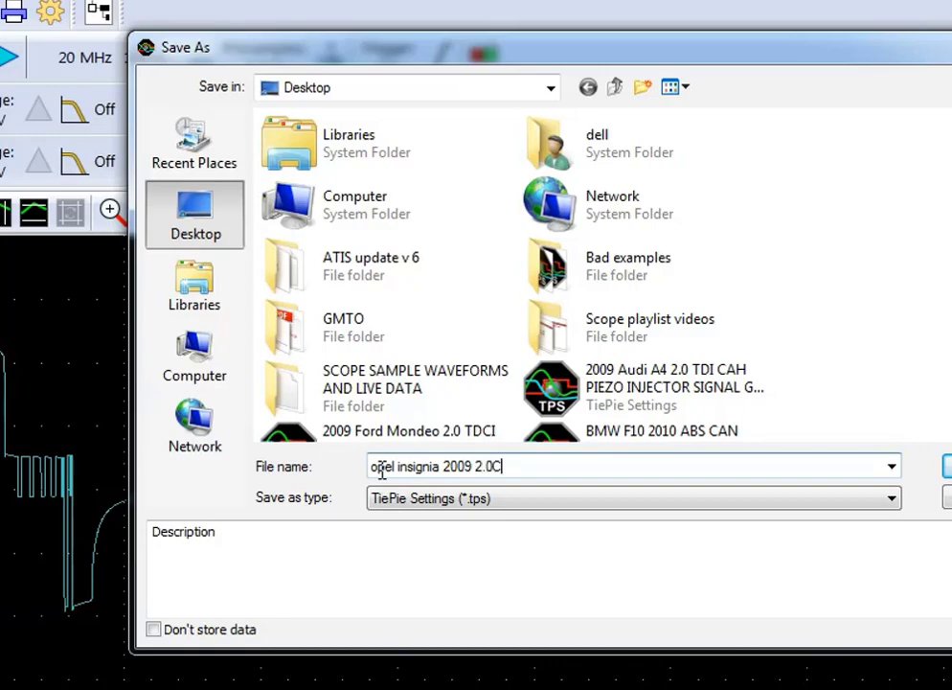
pyautogui.write('DTI')
pyautogui.write('IN')
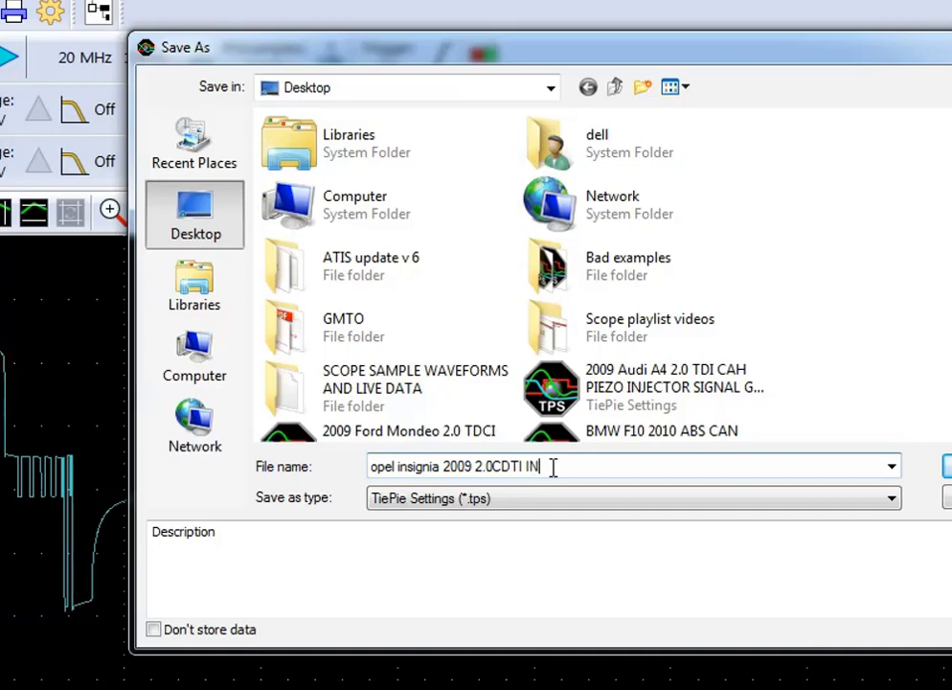
pyautogui.write('JECTOR SIGNAL')
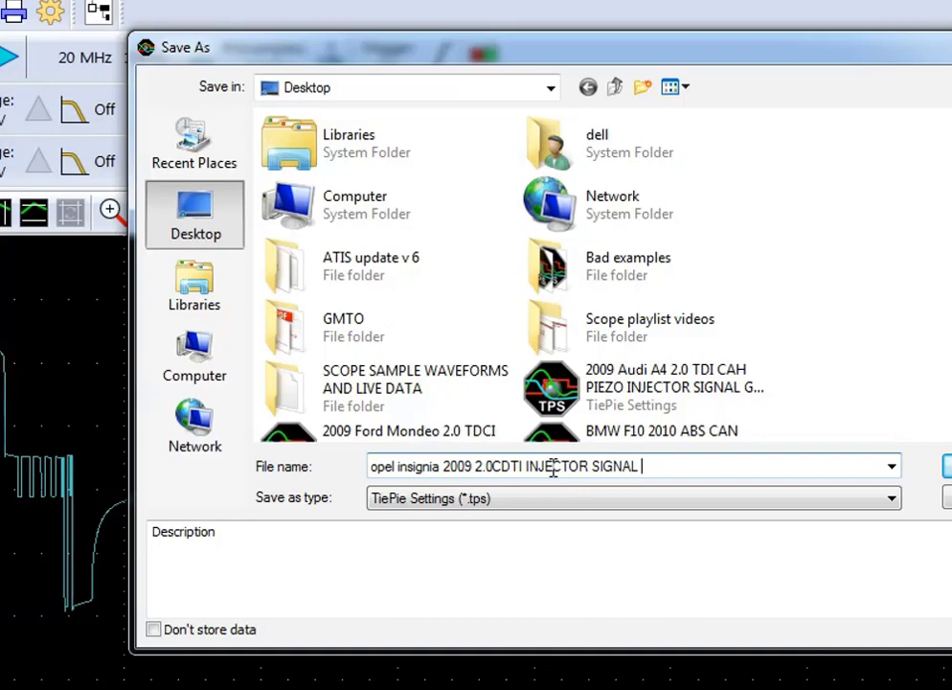
pyautogui.write('KNOW ')
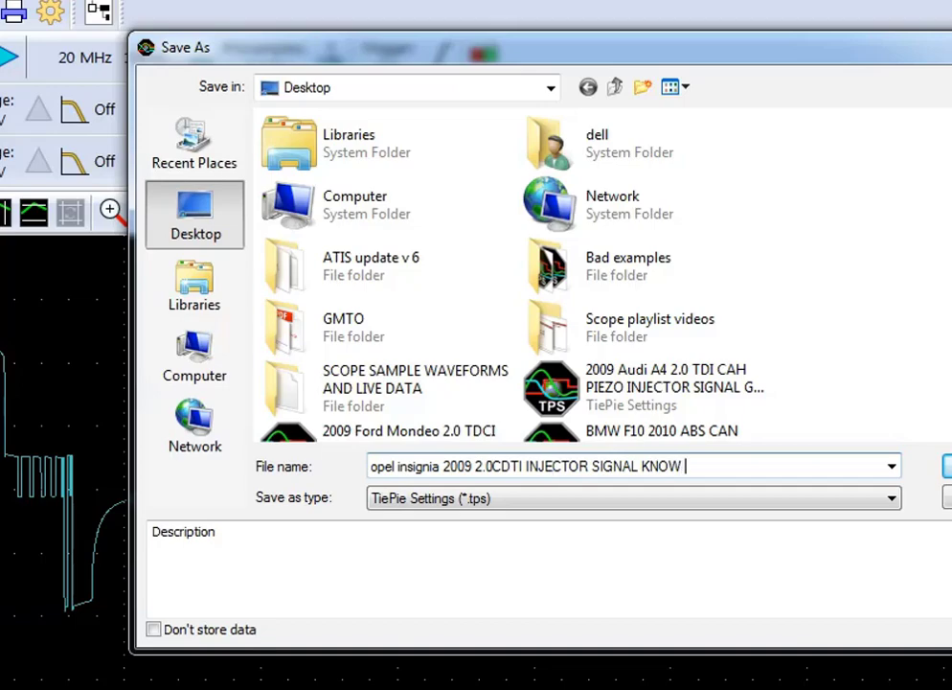
pyautogui.write('GOOD AT')
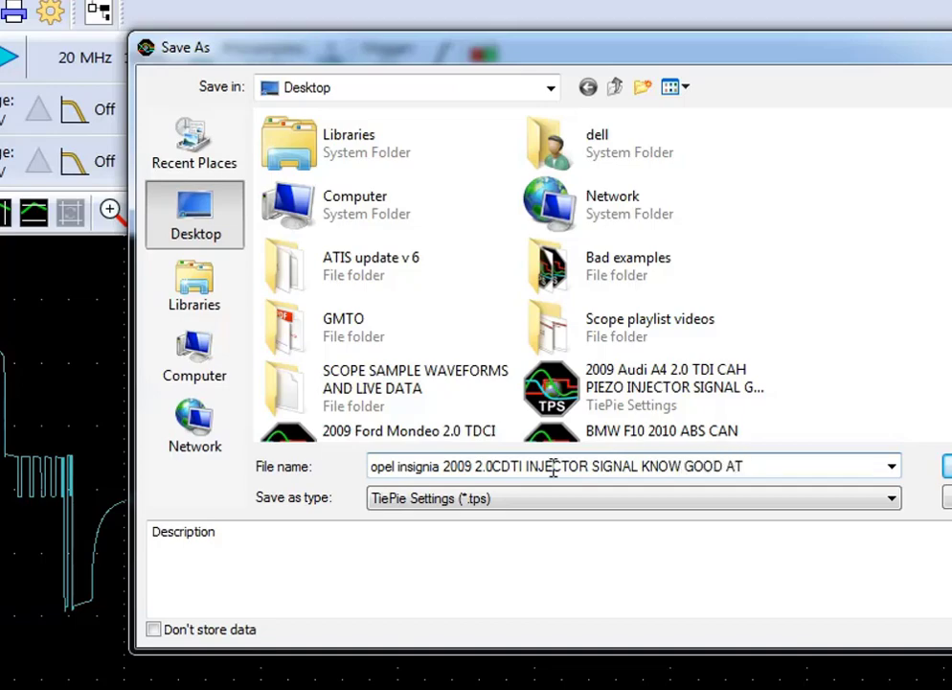
pyautogui.write('DLE')
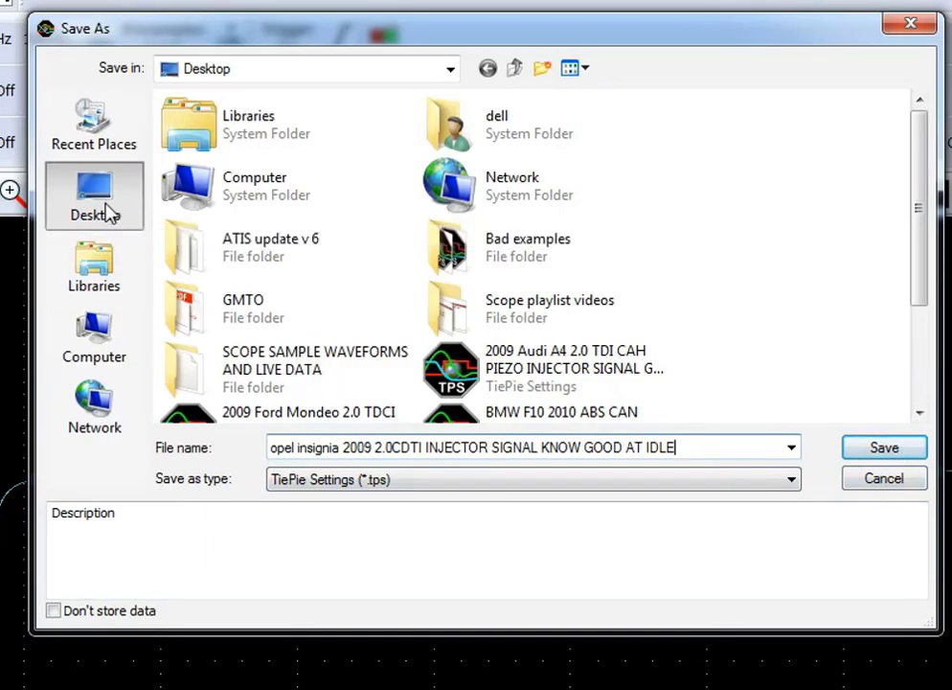
pyautogui.click(887, 450)
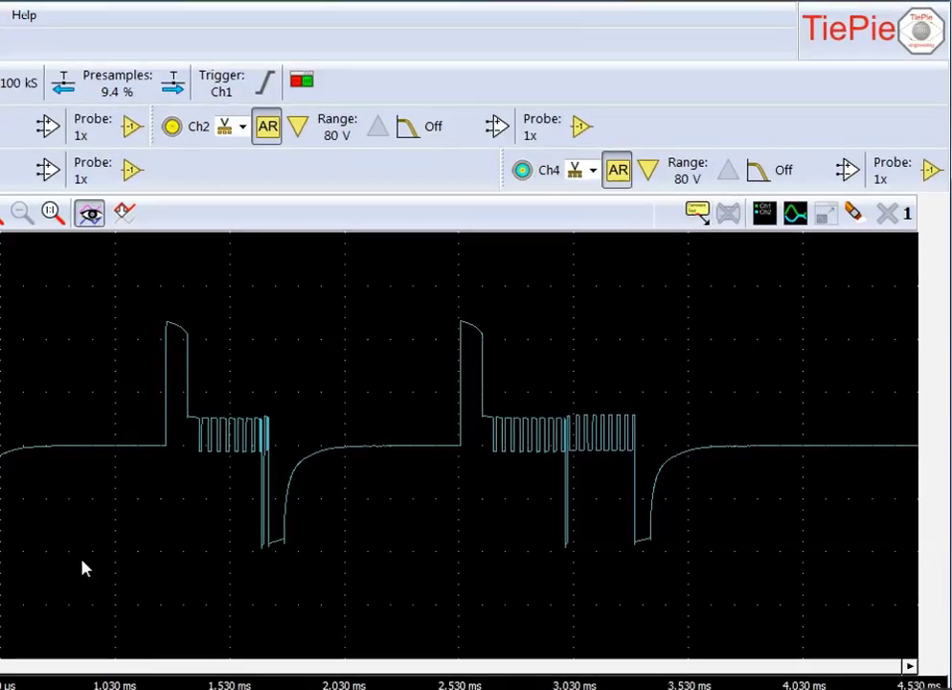
# Add a wide comment box above the waveform, spanning the second and third pulses, with its arrow pointing at the second pulse's rapid switching section
pyautogui.click(697, 212)
pyautogui.click(309, 463)
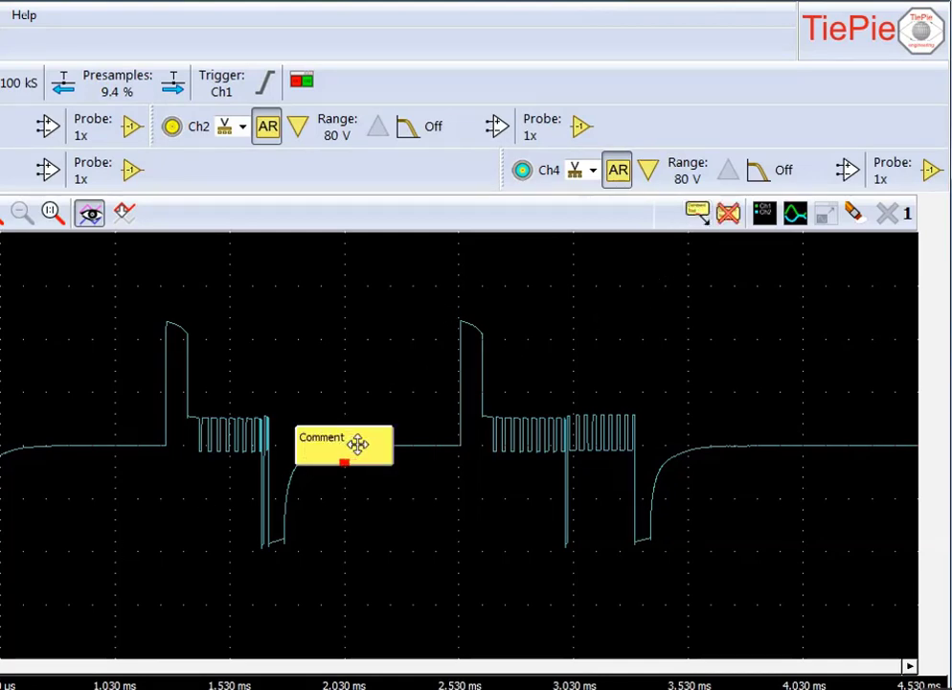
pyautogui.moveTo(359, 442); pyautogui.dragTo(641, 279)
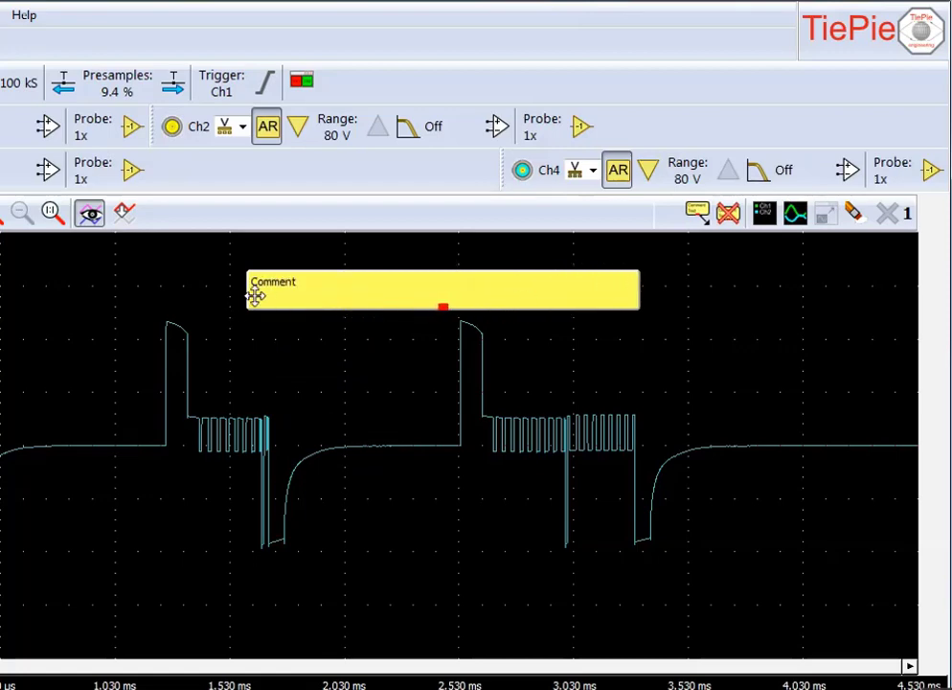
pyautogui.moveTo(247, 295); pyautogui.dragTo(165, 293)
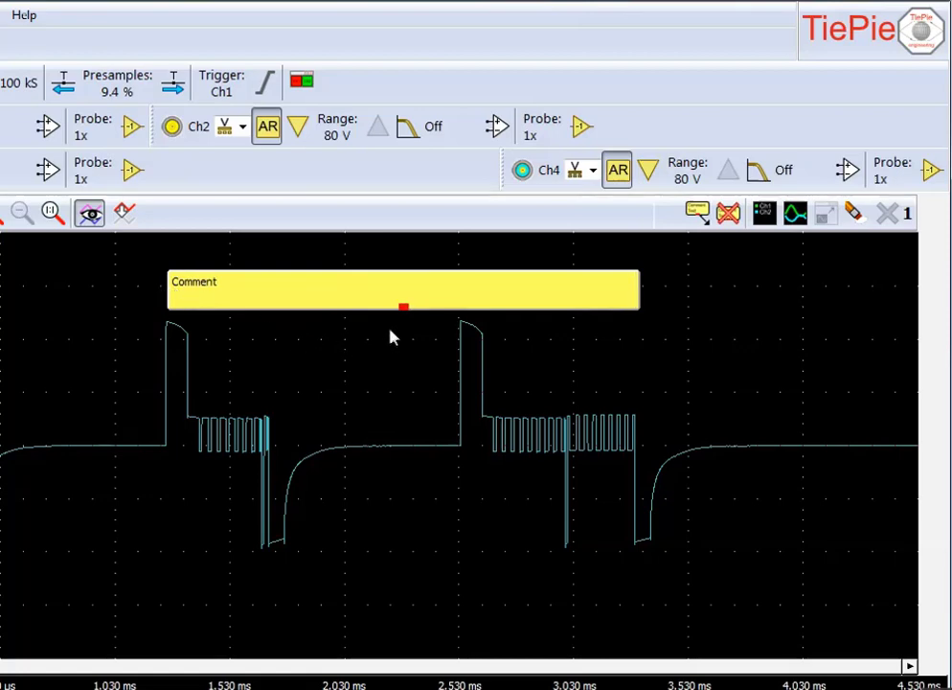
pyautogui.moveTo(405, 306); pyautogui.dragTo(223, 411)
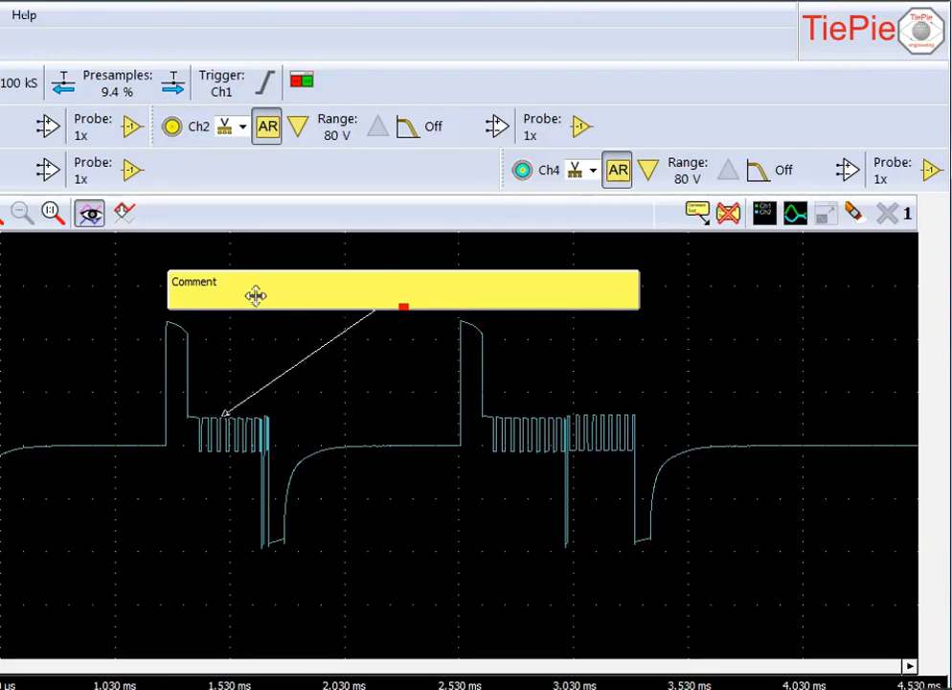
# Set the comment text to OPEL and save the updated recording to the same file
pyautogui.doubleClick(283, 306)
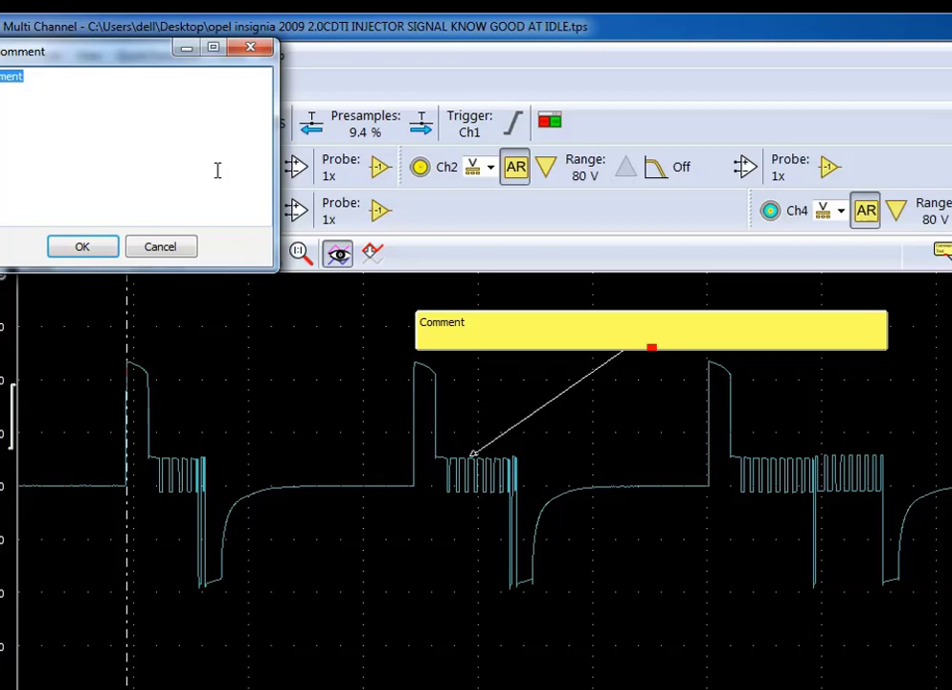
pyautogui.press('BackSpace')
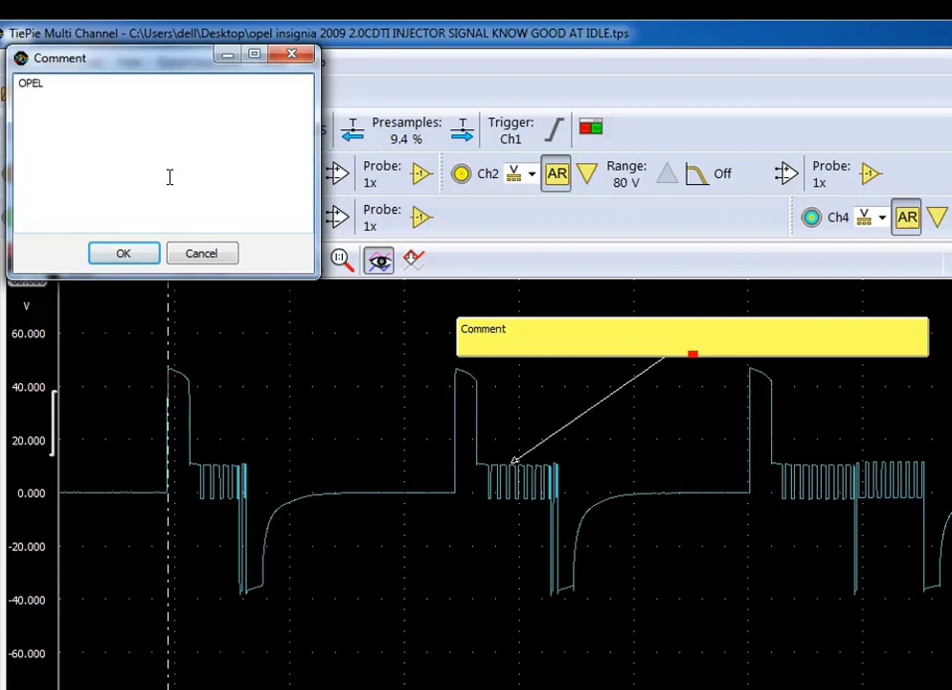
pyautogui.click(124, 254)
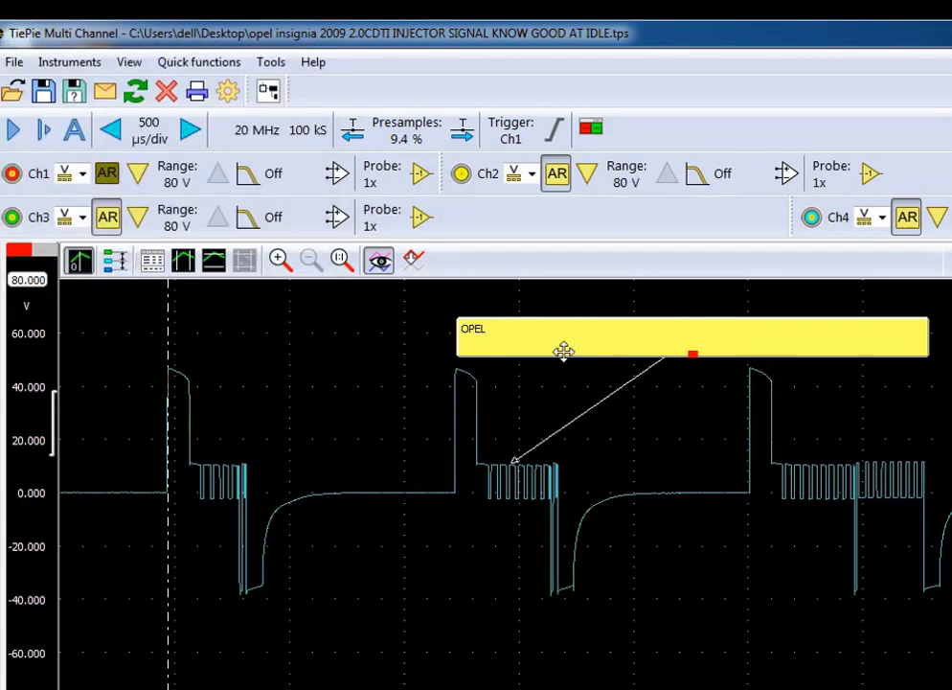
pyautogui.click(15, 62)
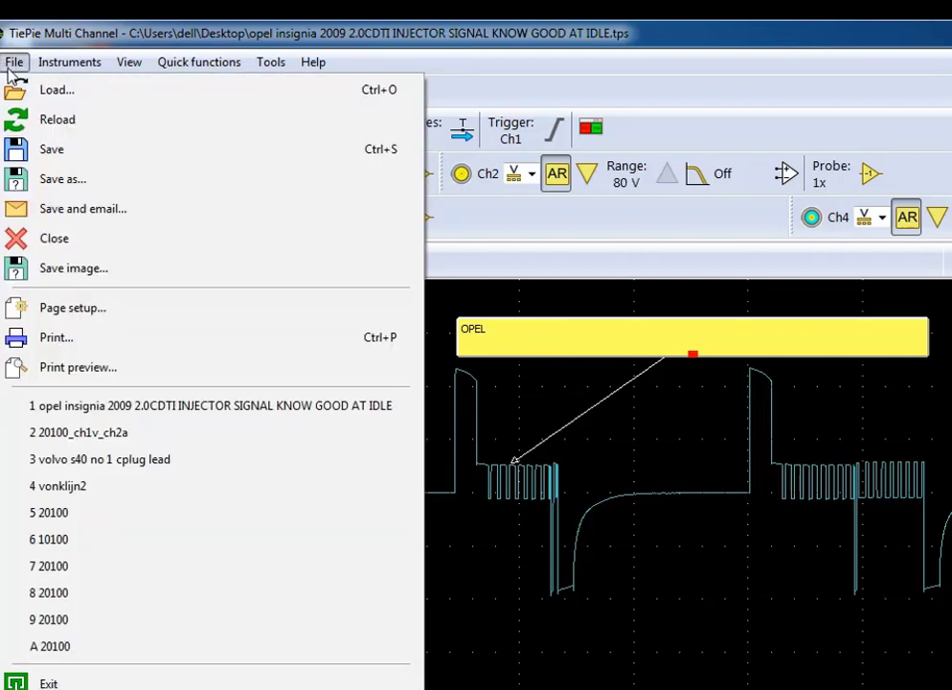
pyautogui.click(60, 165)
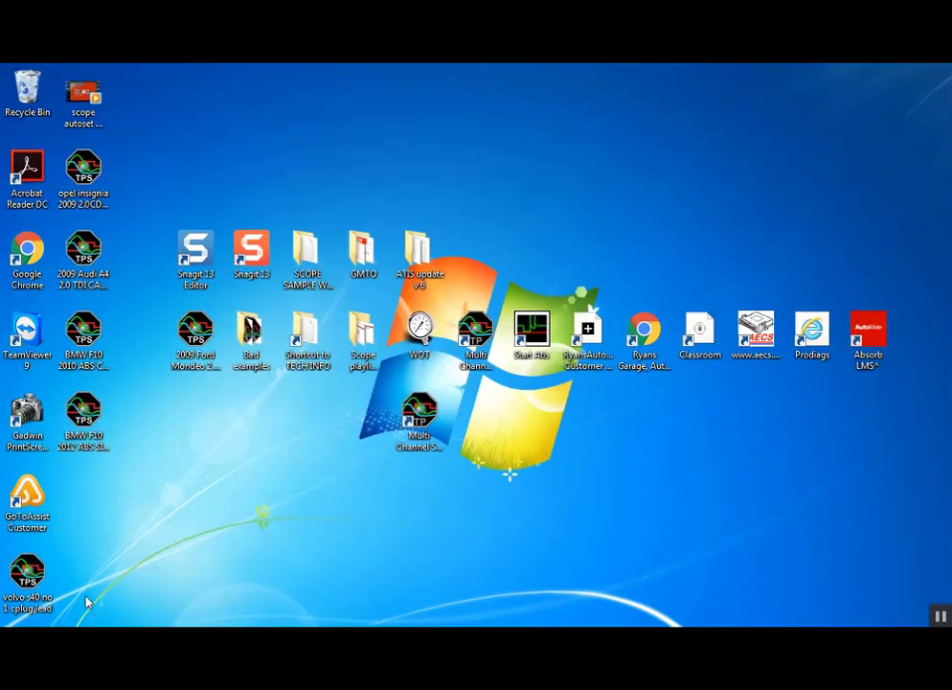
# Move the saved Opel Insignia file to an empty area of the desktop and open it
pyautogui.moveTo(114, 184); pyautogui.dragTo(388, 142)
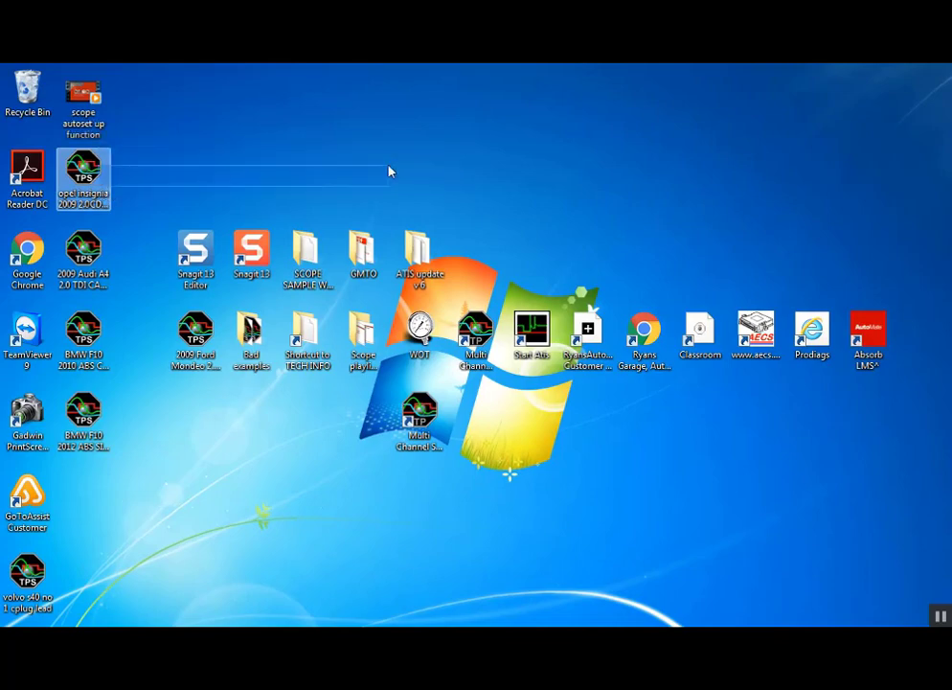
pyautogui.moveTo(79, 158); pyautogui.dragTo(526, 139)
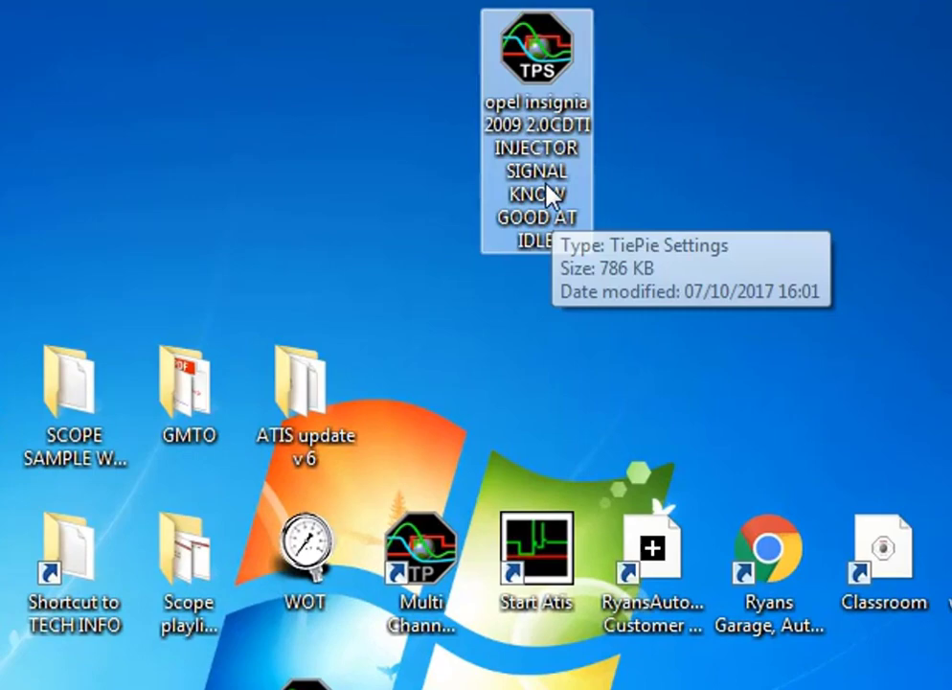
pyautogui.doubleClick(544, 128)
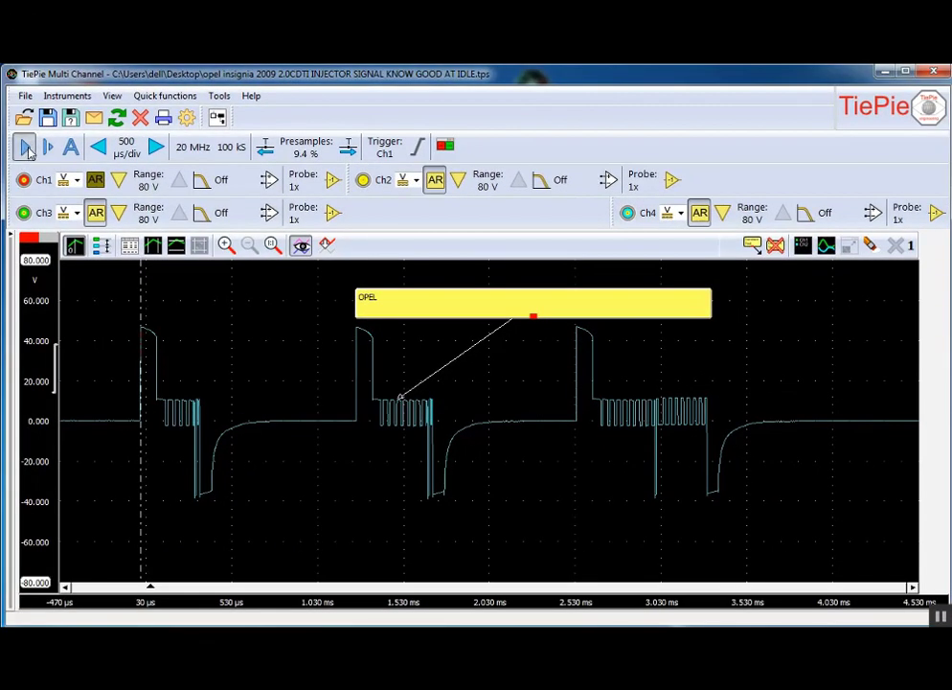
# Start a live measurement and switch the reference's visibility off and on to compare it with the live Ch1 signal
pyautogui.click(27, 149)
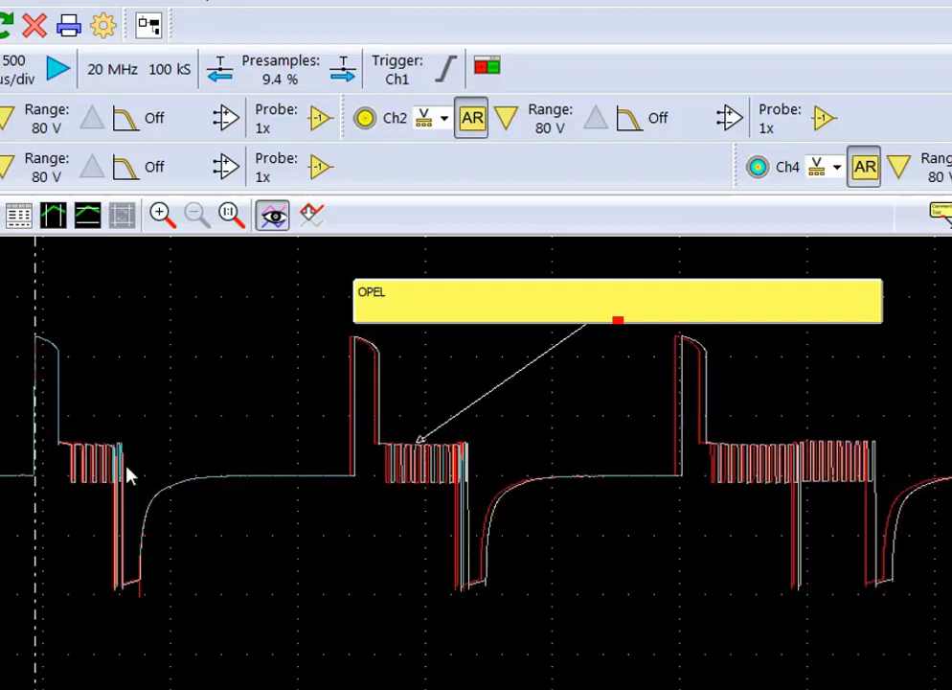
pyautogui.click(273, 216)
pyautogui.click(274, 217)
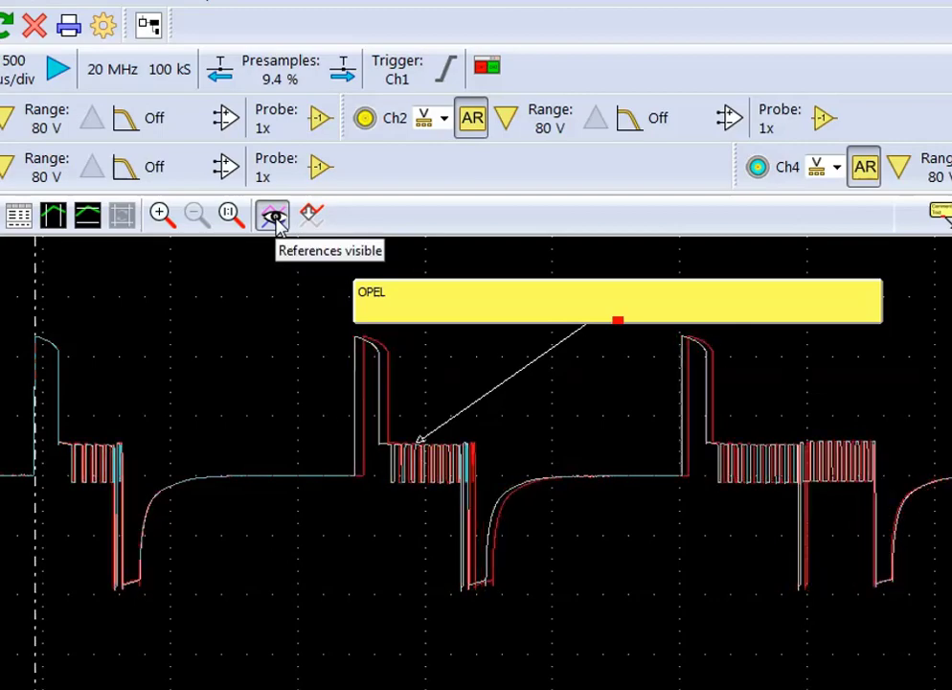
pyautogui.click(274, 218)
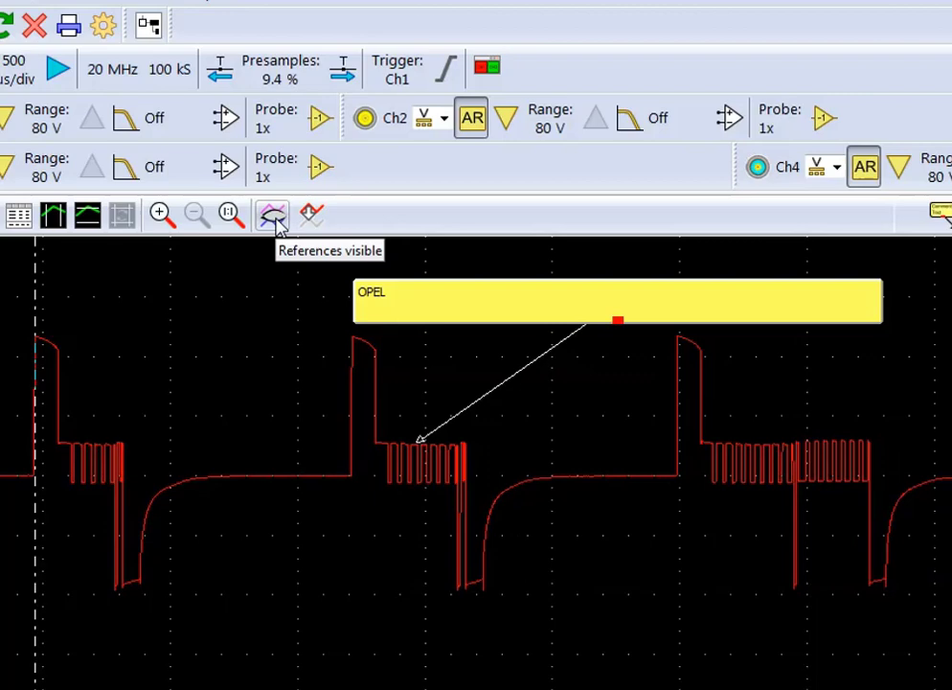
pyautogui.click(274, 217)
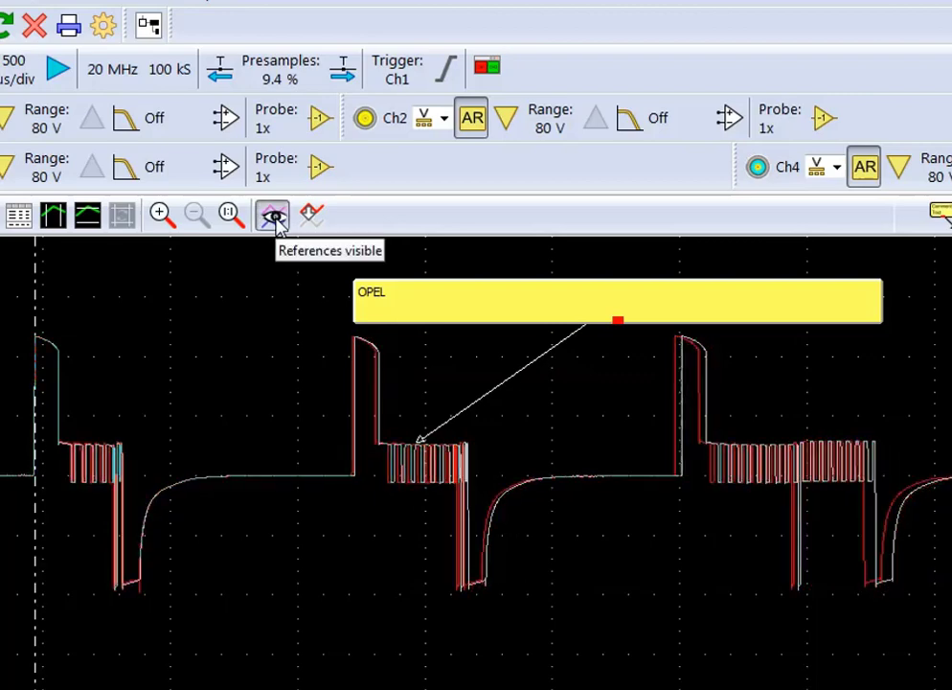
pyautogui.click(274, 218)
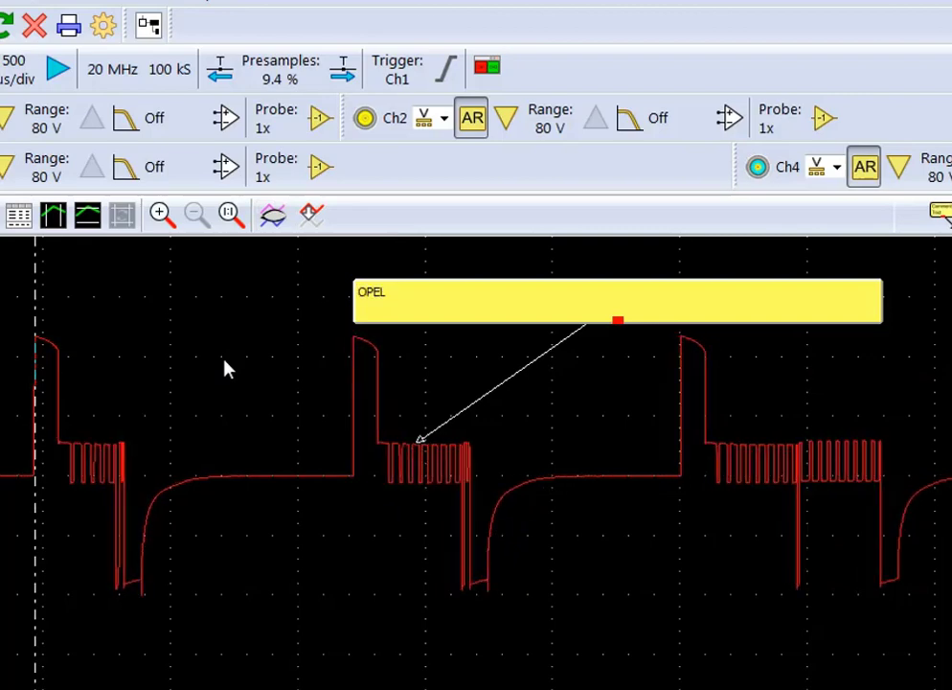
pyautogui.click(274, 218)
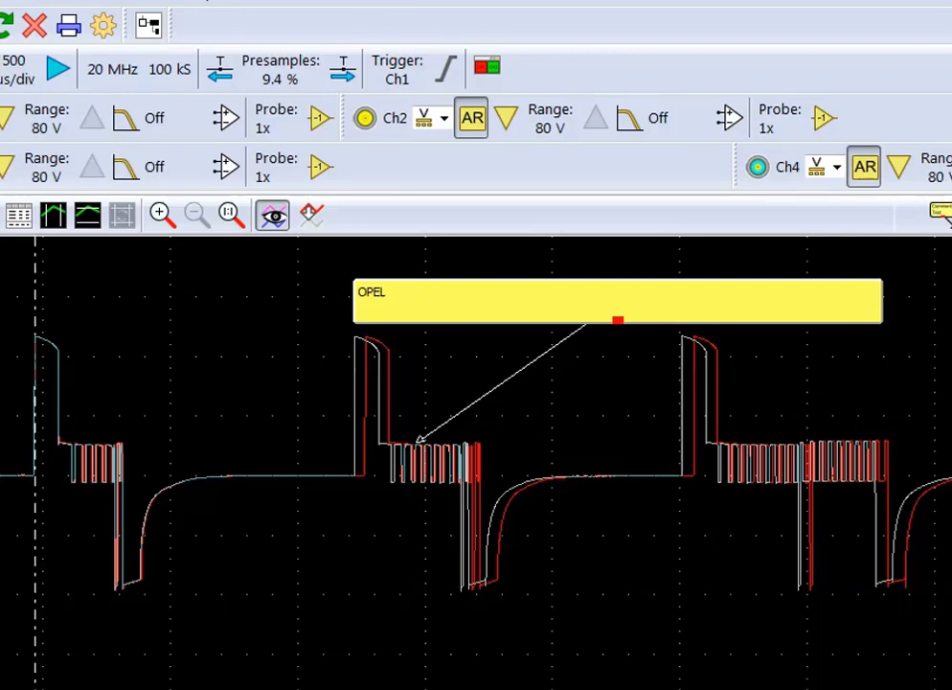
# Close the oscilloscope program and return to the desktop
pyautogui.click(12, 7)
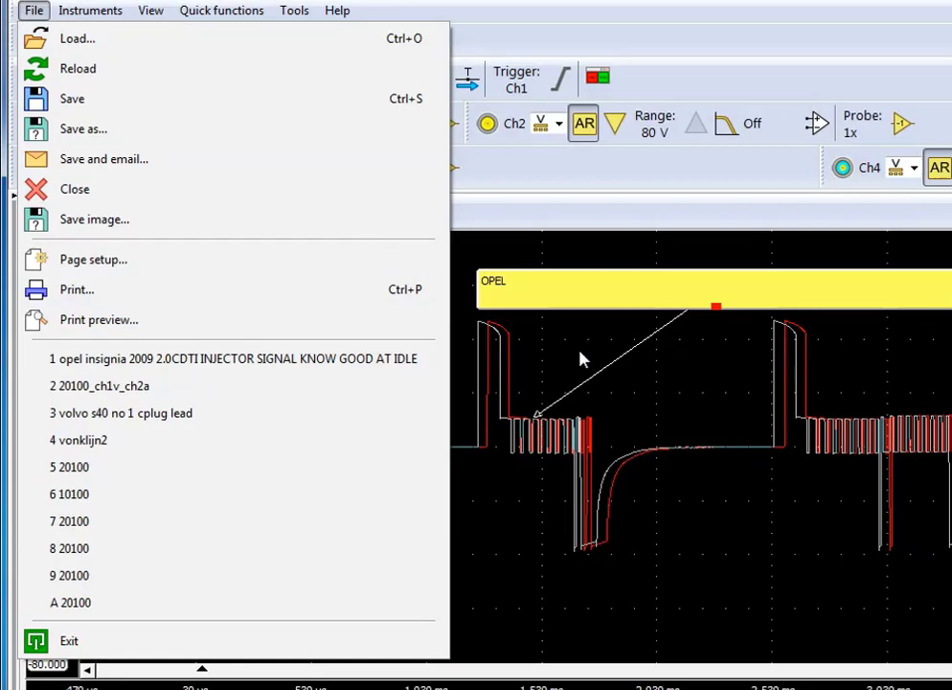
pyautogui.click(579, 359)
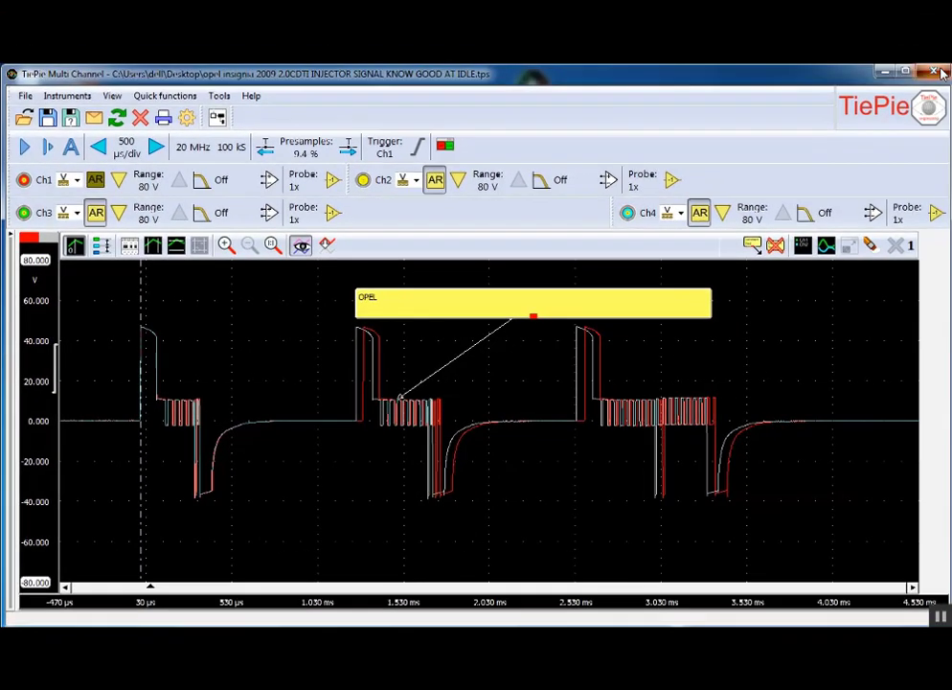
pyautogui.click(942, 71)
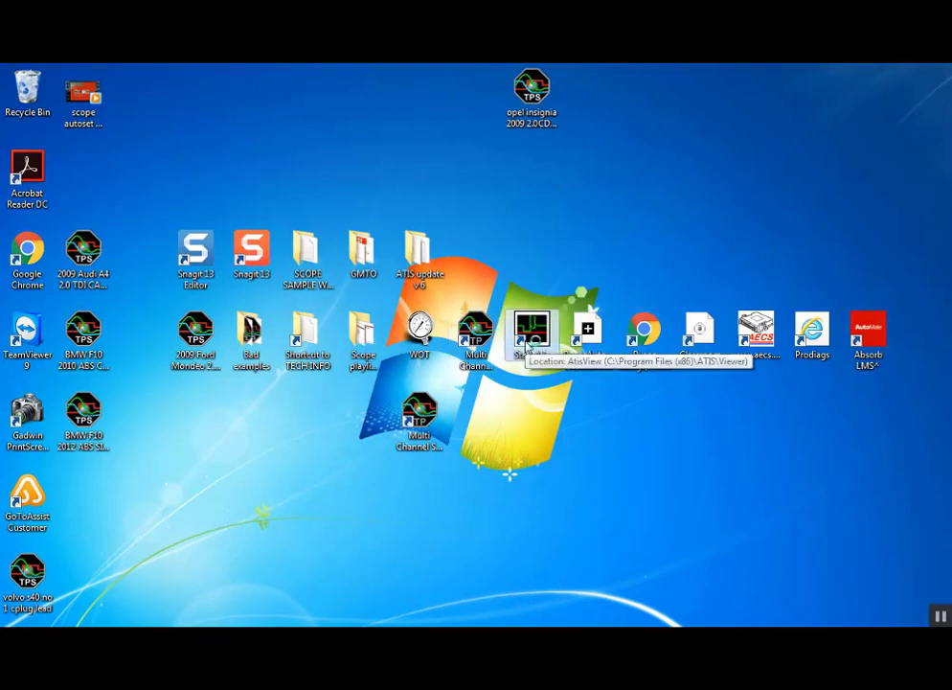
# Start the ATIS diagnostic platform and open the general scope measurement H09 Injector (Common rail diesel) under EMS Diesel, Commonrail
pyautogui.doubleClick(527, 346)
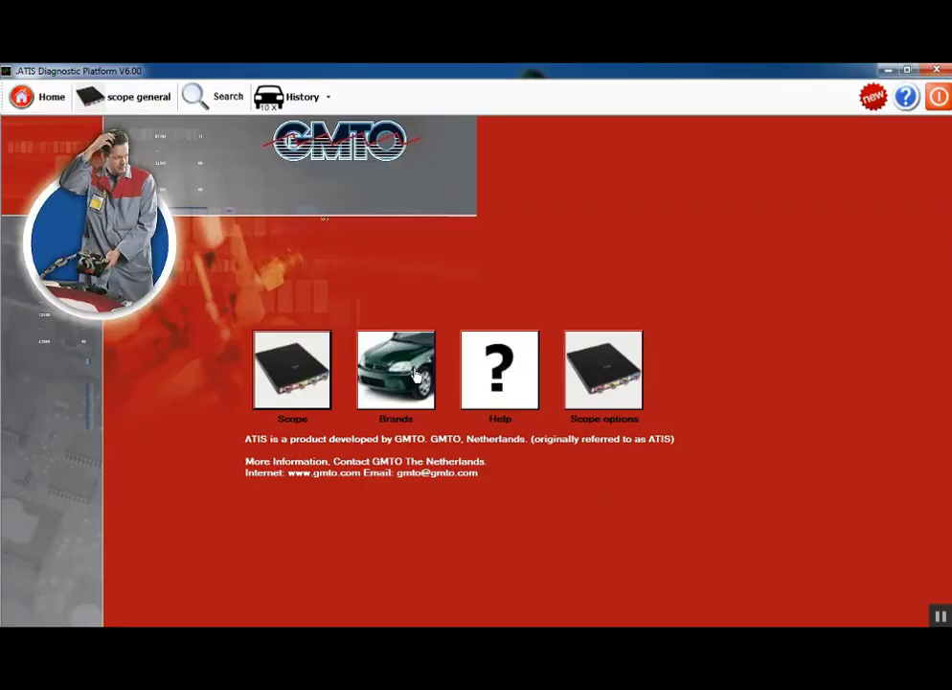
pyautogui.click(292, 397)
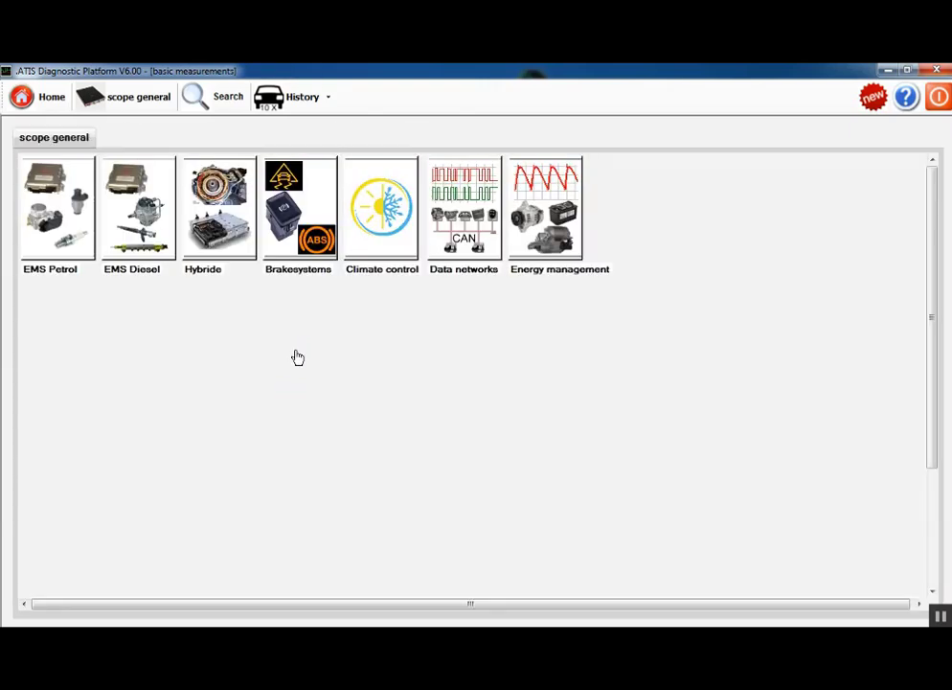
pyautogui.click(149, 230)
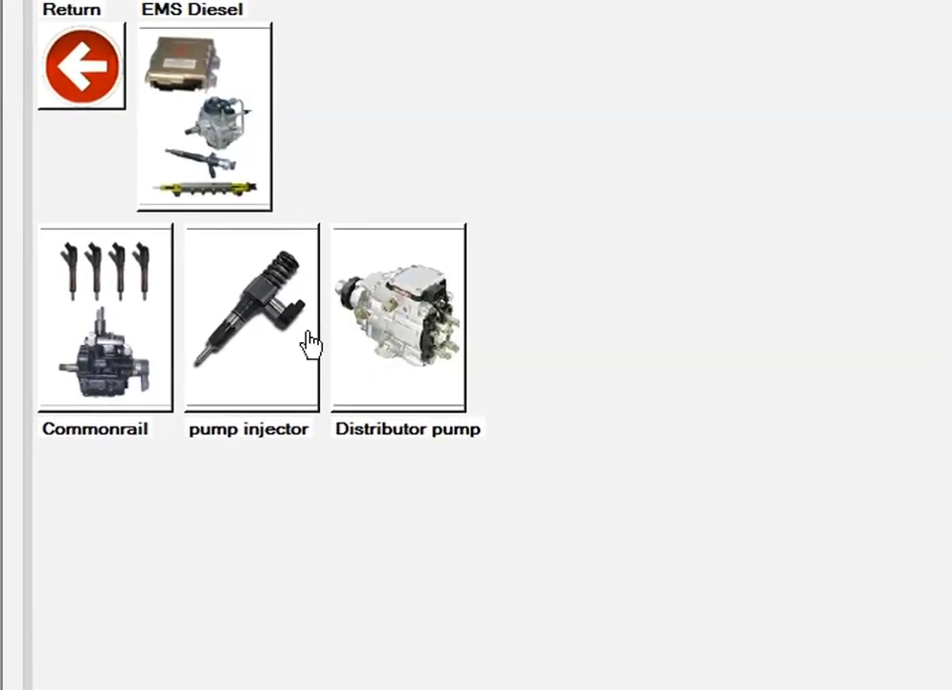
pyautogui.click(109, 393)
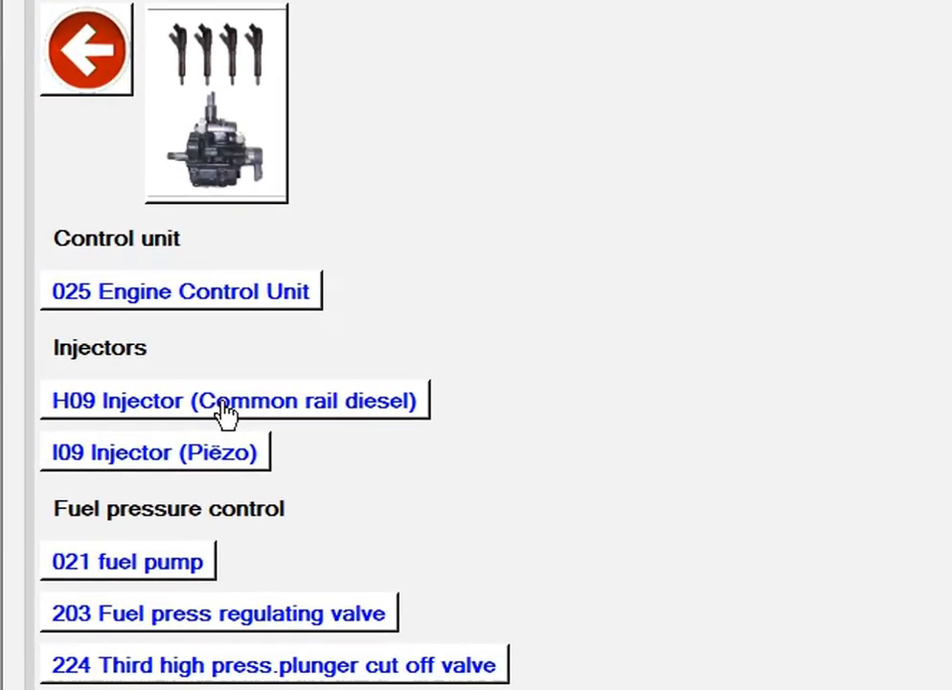
pyautogui.click(114, 376)
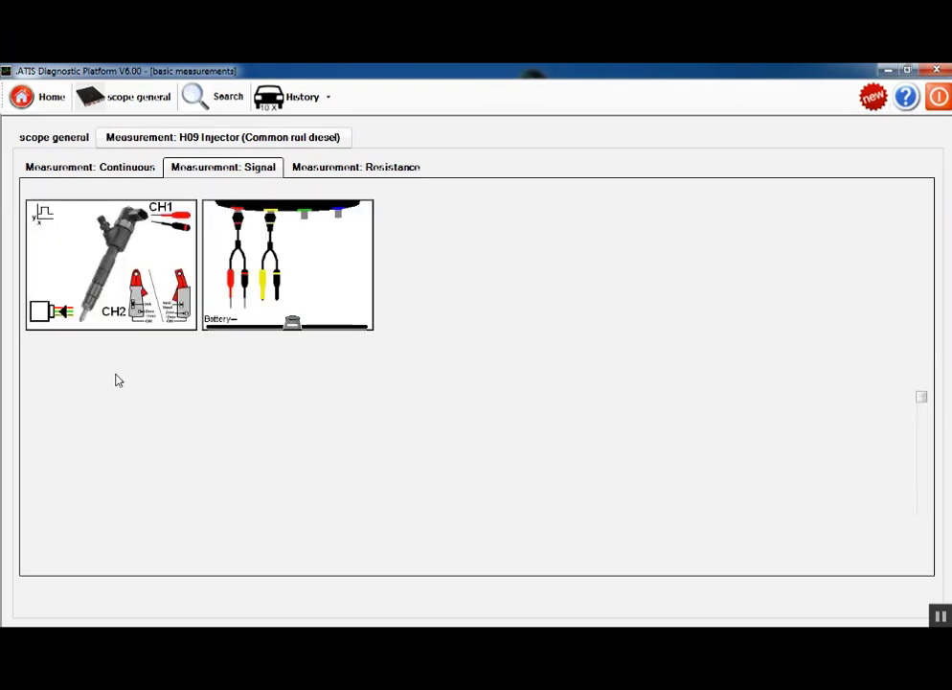
# Review the additional measuring information, common rail injector information and scope probe connection information for the H09 injector signal measurement
pyautogui.scroll(-5, 931, 450)
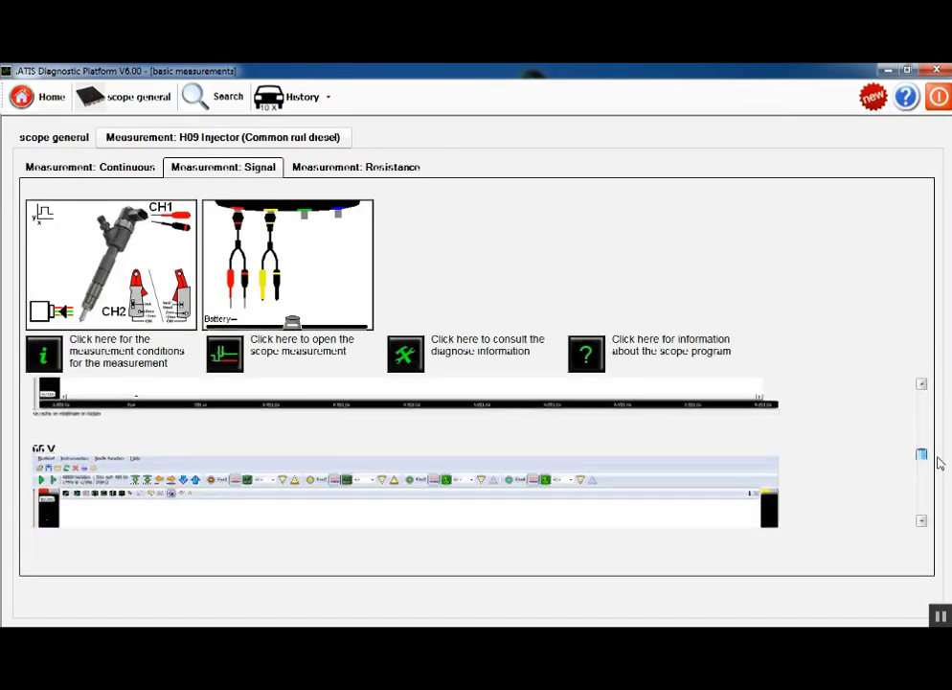
pyautogui.moveTo(943, 469); pyautogui.dragTo(932, 381)
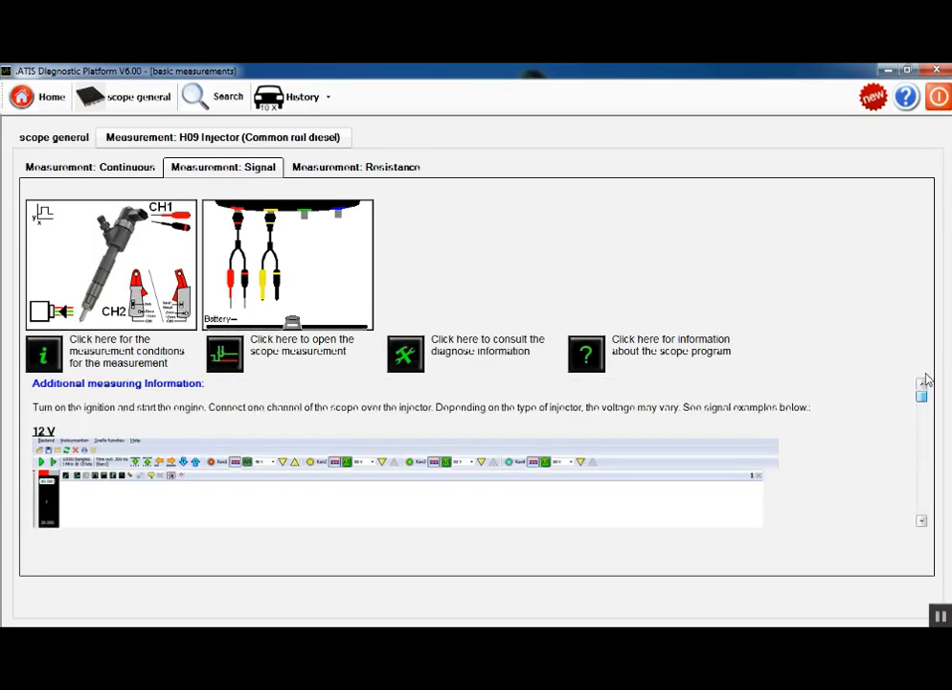
pyautogui.click(114, 308)
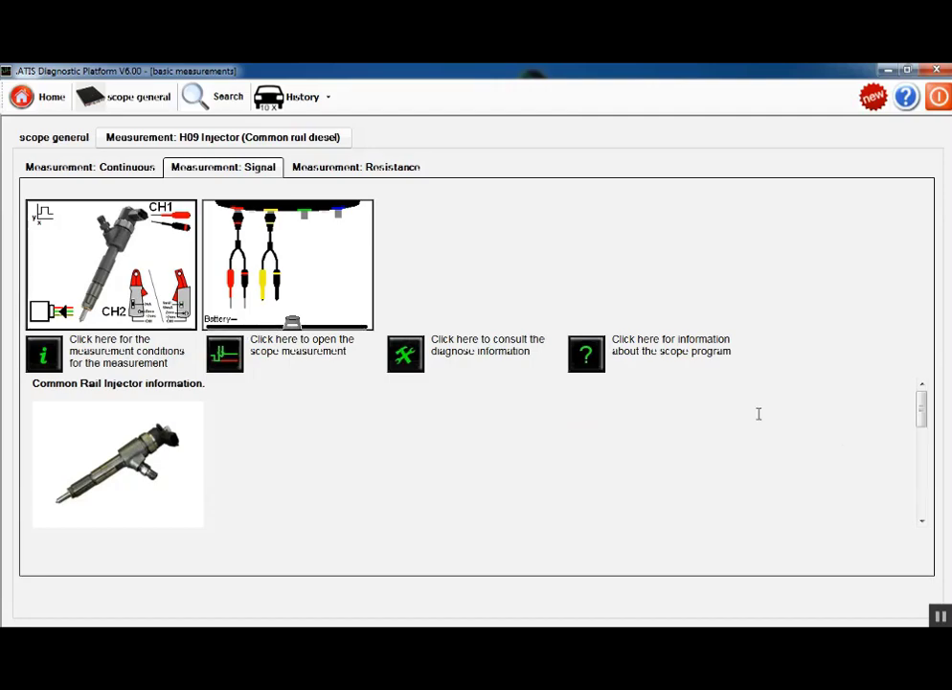
pyautogui.moveTo(922, 402); pyautogui.dragTo(925, 514)
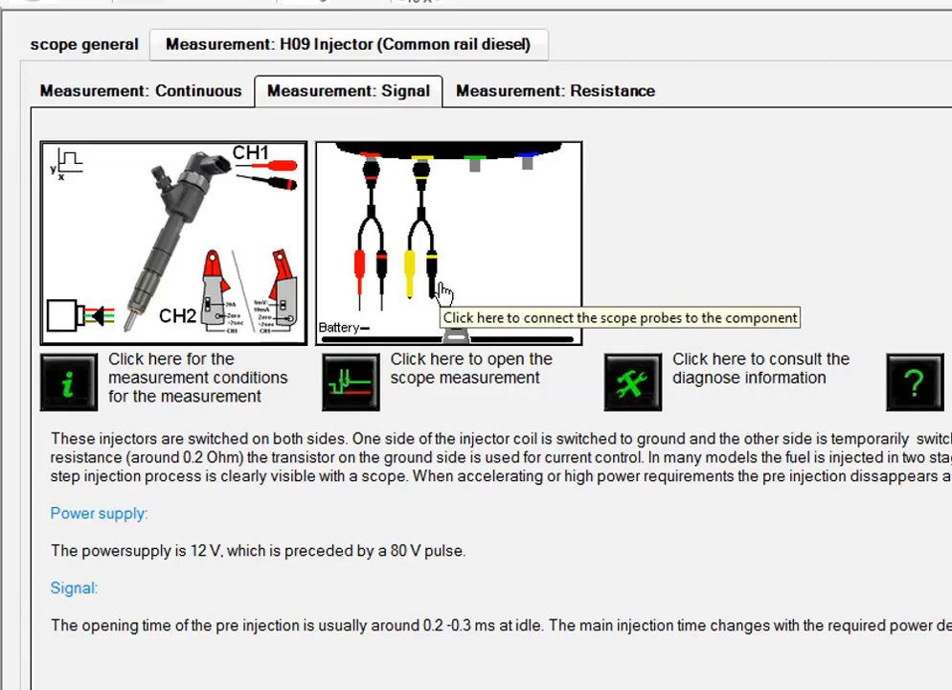
pyautogui.click(443, 290)
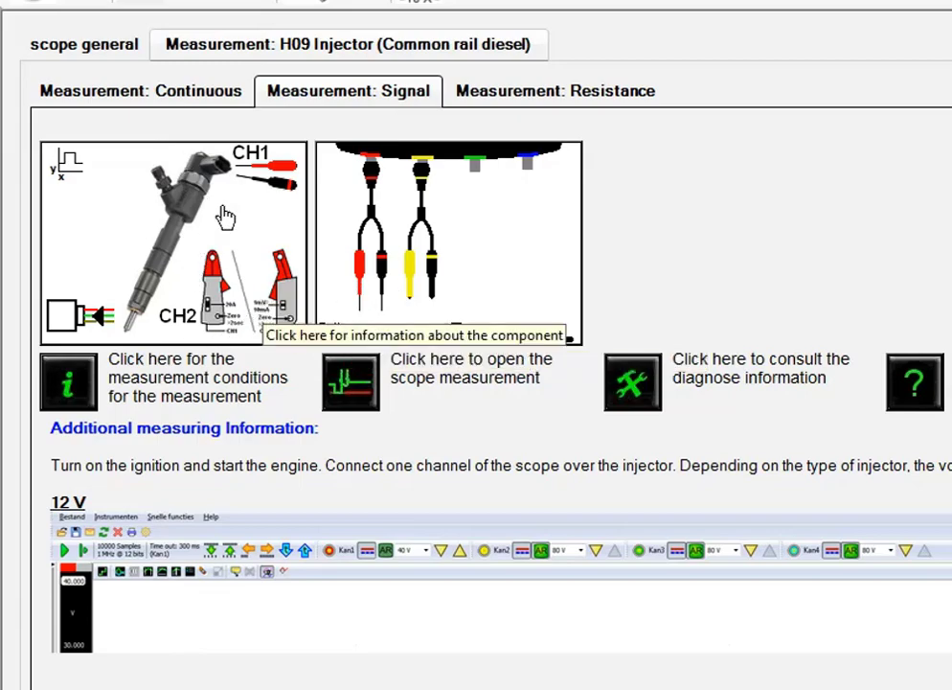
# Open and run the injector's scope measurement, hide the preset references and shift the Ch1 trace up until its axis maximum is 54.5 V
pyautogui.click(345, 391)
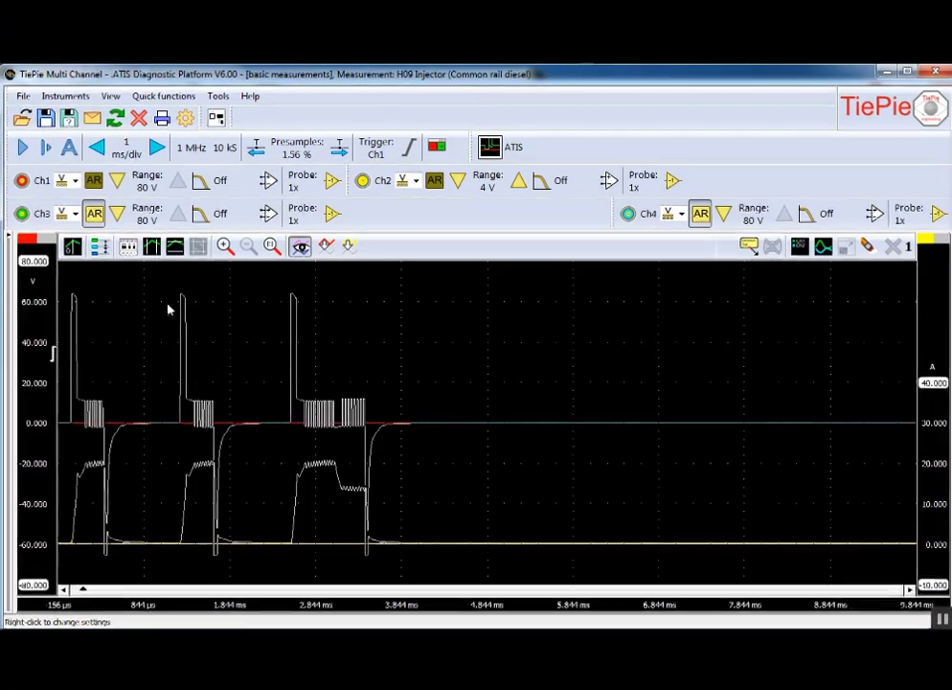
pyautogui.click(21, 147)
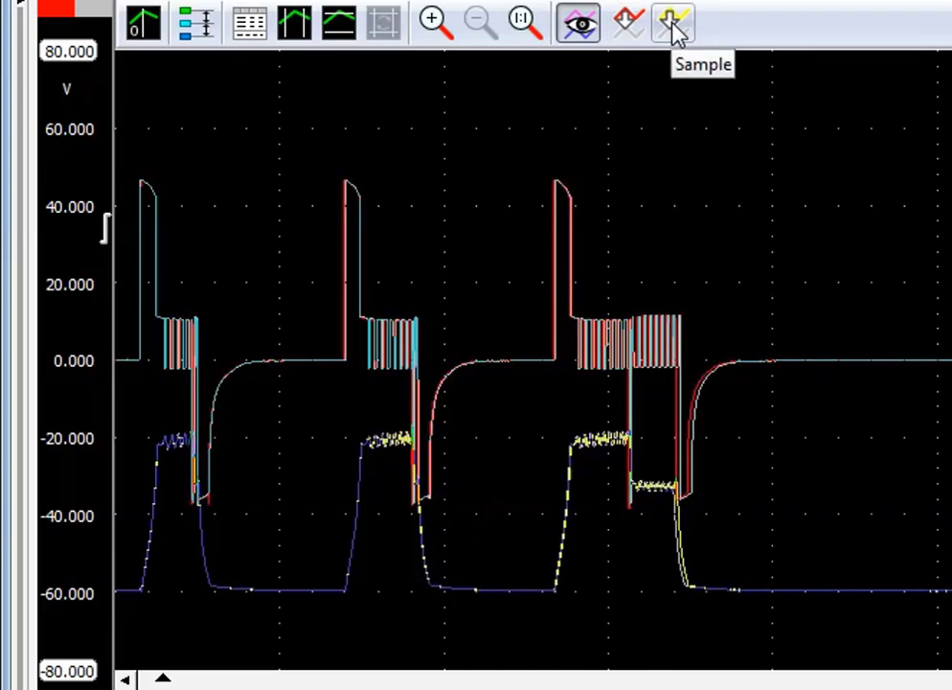
pyautogui.click(582, 27)
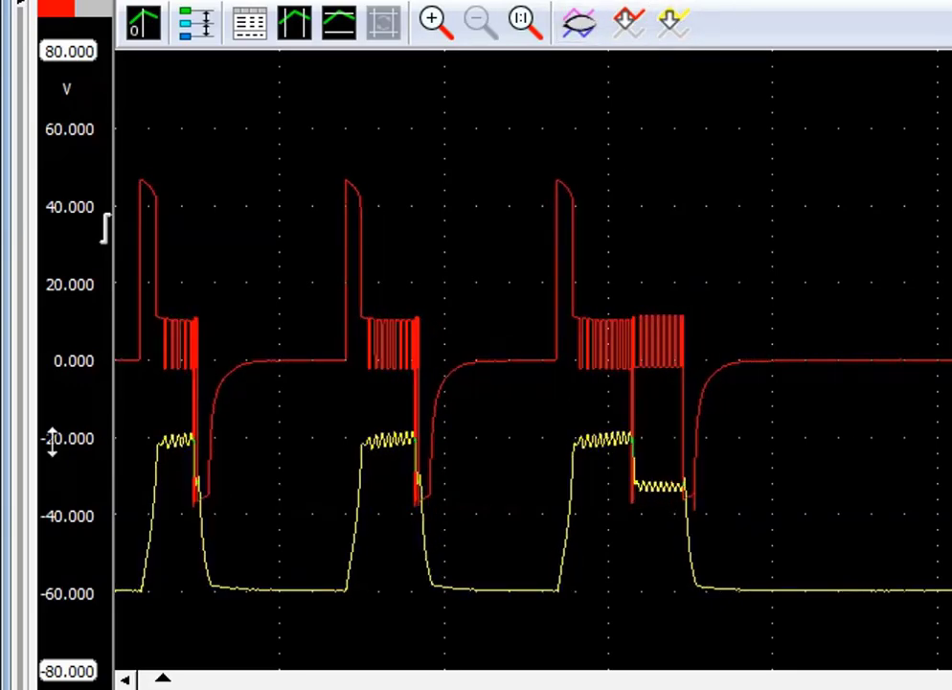
pyautogui.moveTo(83, 359); pyautogui.dragTo(79, 257)
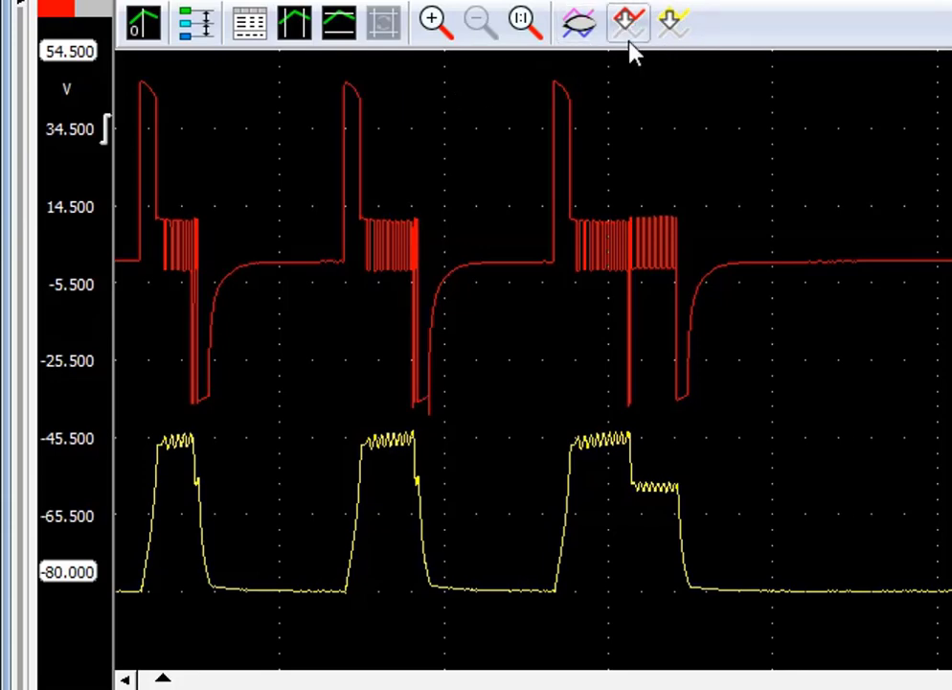
# Delete the preset references Reference1 for Ch1 and Reference2 for the Ch2 current signal
pyautogui.rightClick(76, 243)
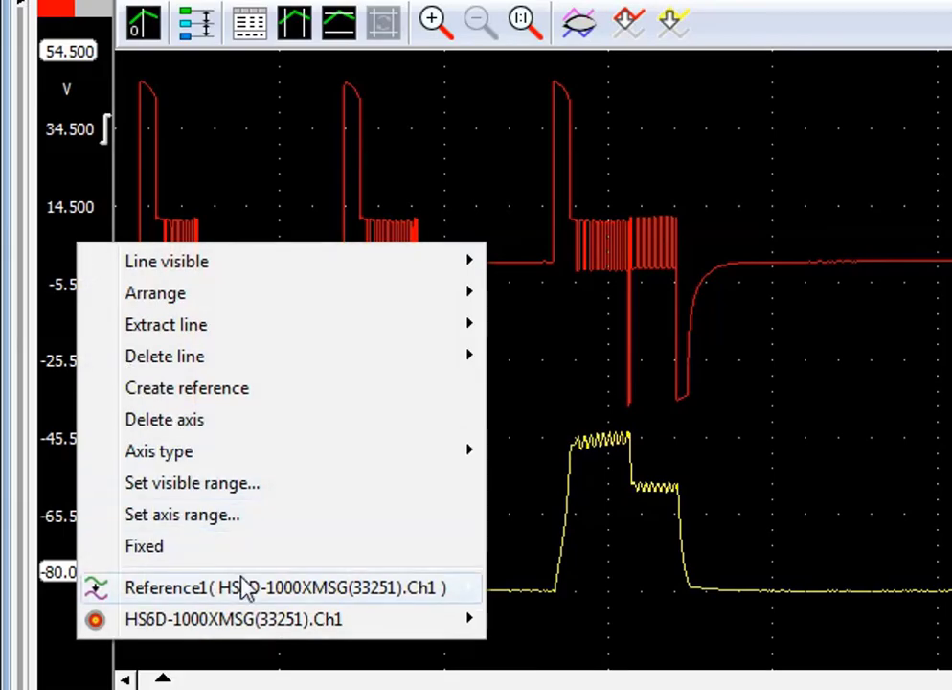
pyautogui.moveTo(266, 595)
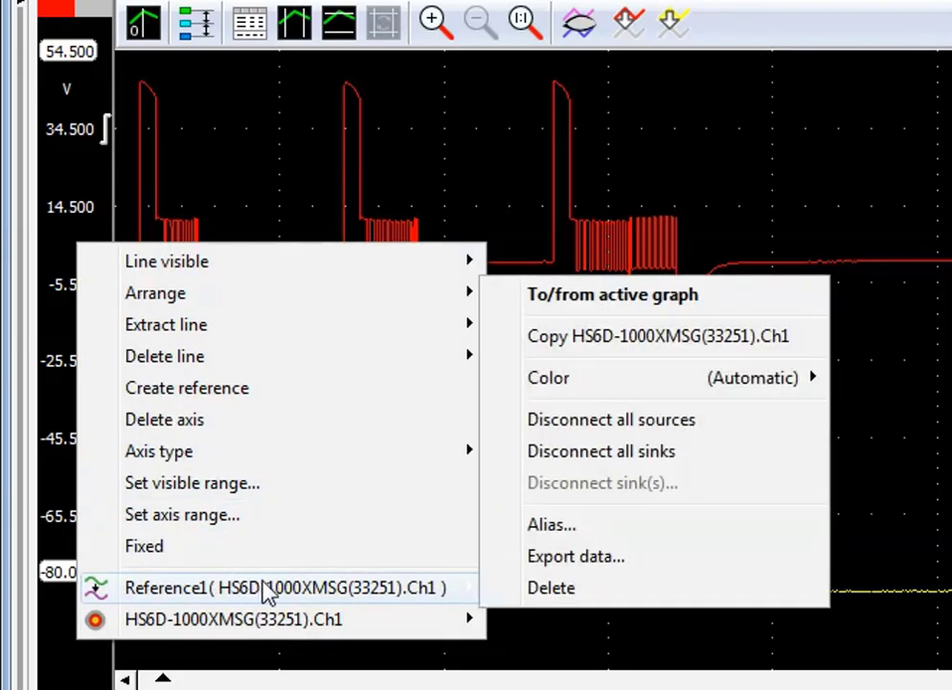
pyautogui.click(514, 585)
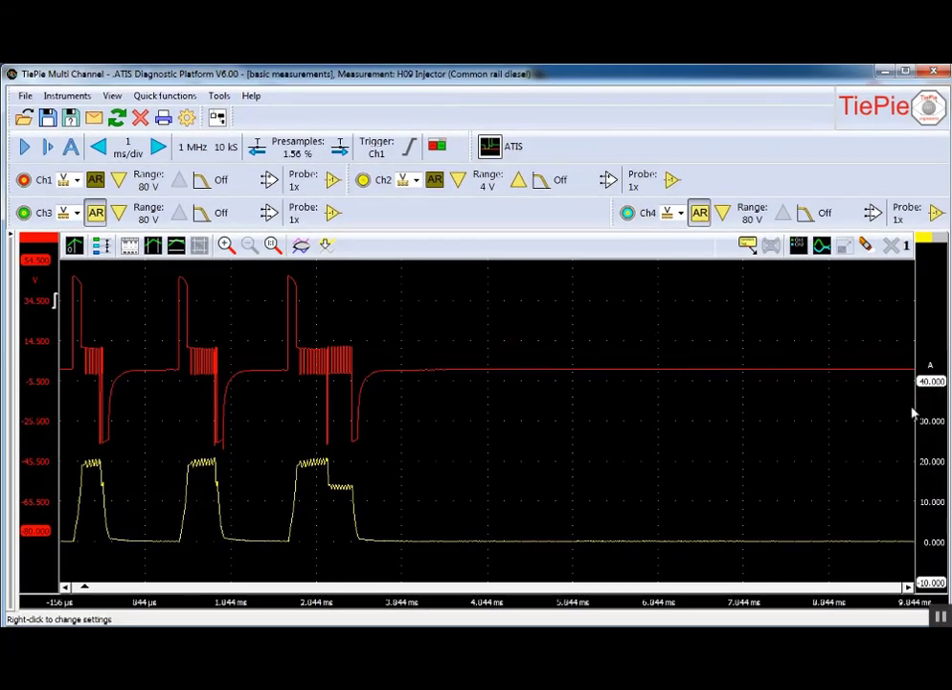
pyautogui.rightClick(930, 433)
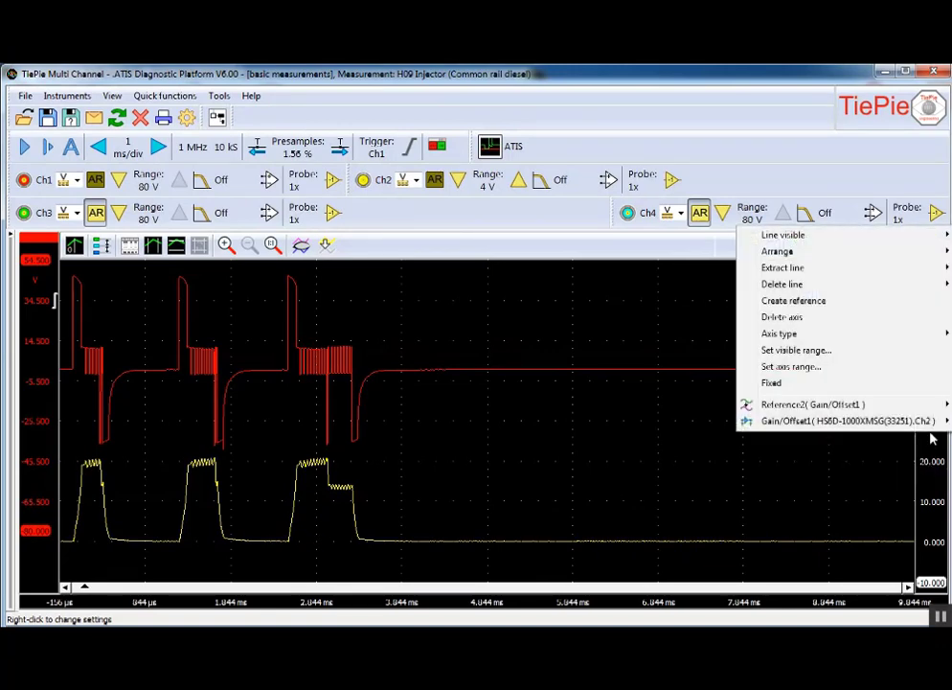
pyautogui.moveTo(840, 408)
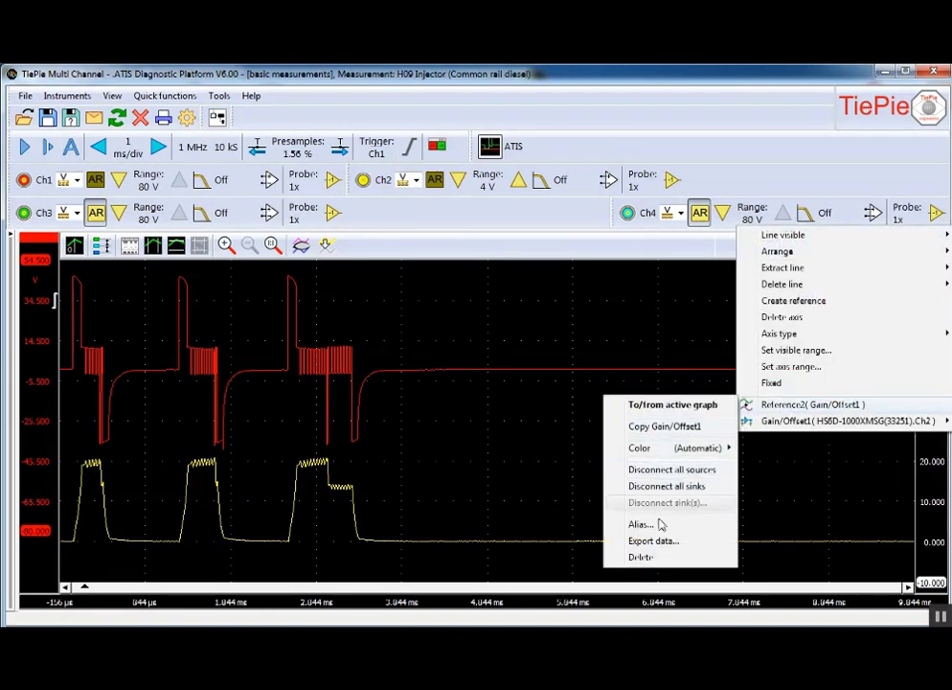
pyautogui.click(657, 557)
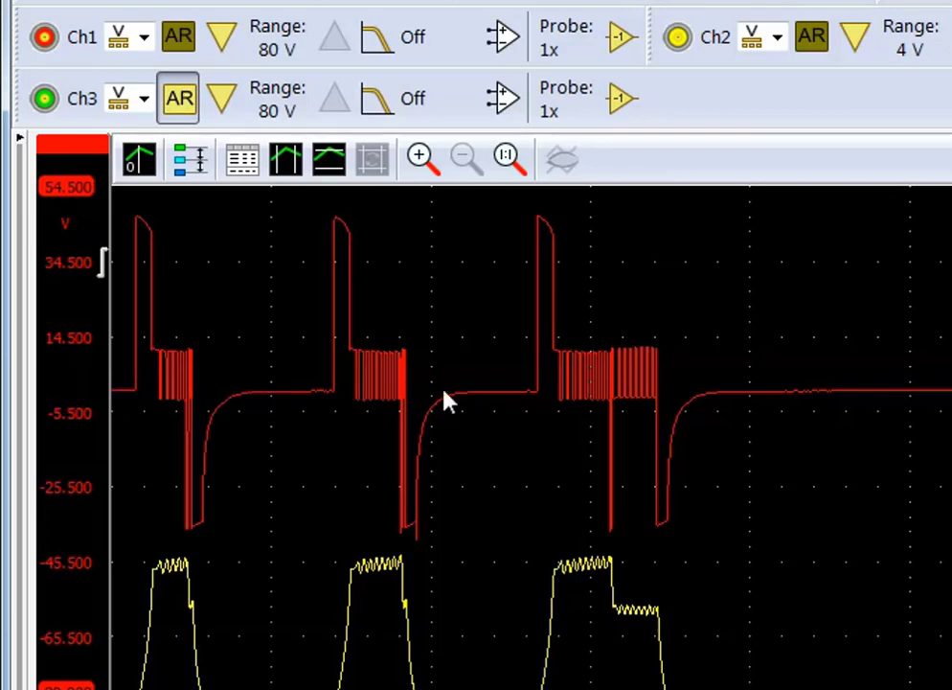
# Create new references from the captured Ch1 voltage and Ch2 current signals
pyautogui.rightClick(81, 385)
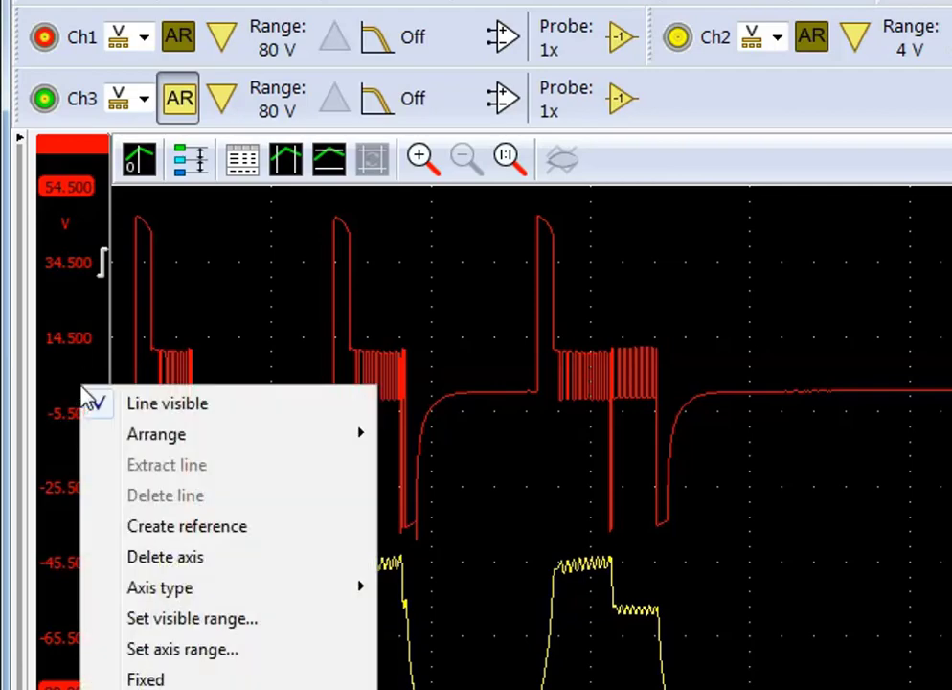
pyautogui.rightClick(62, 327)
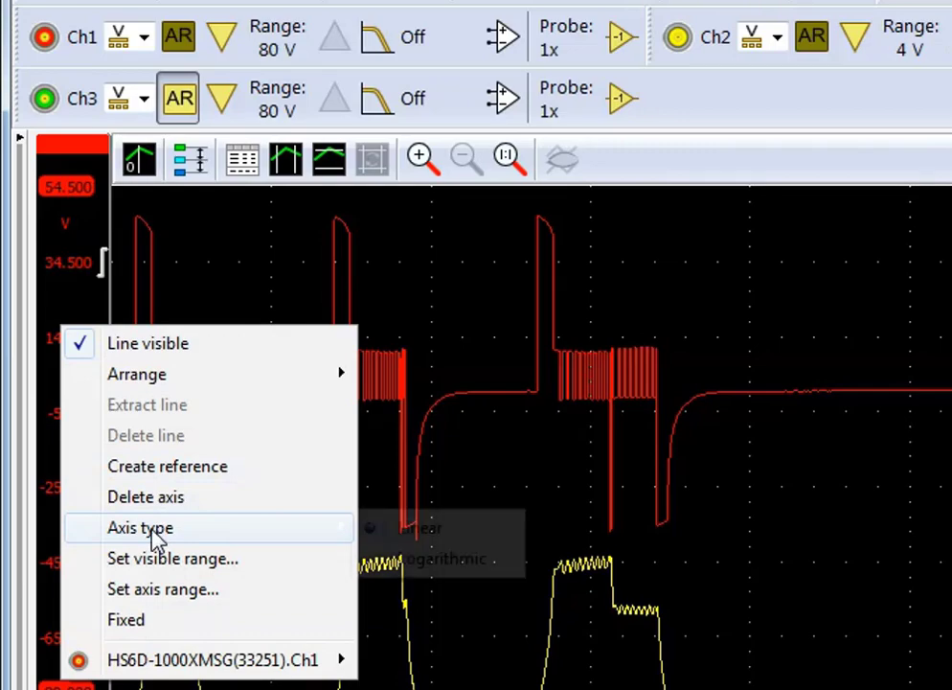
pyautogui.click(178, 469)
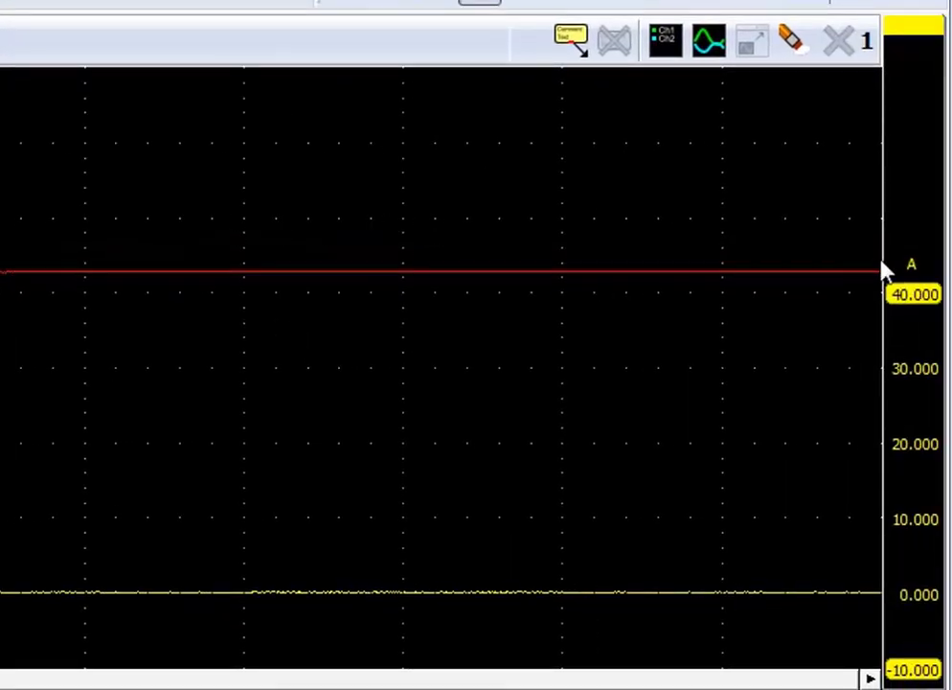
pyautogui.rightClick(916, 404)
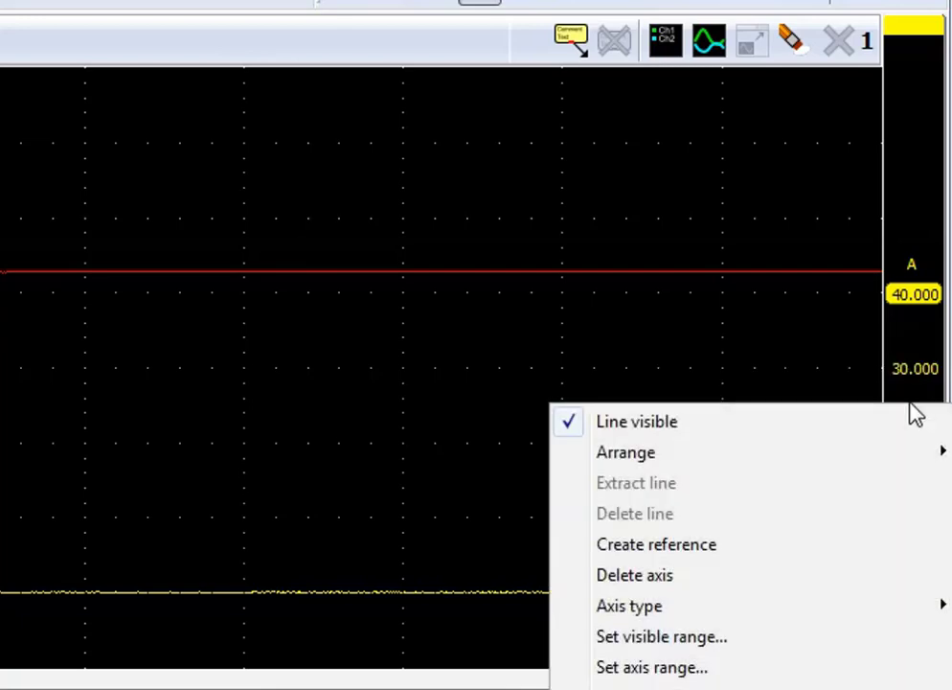
pyautogui.click(666, 544)
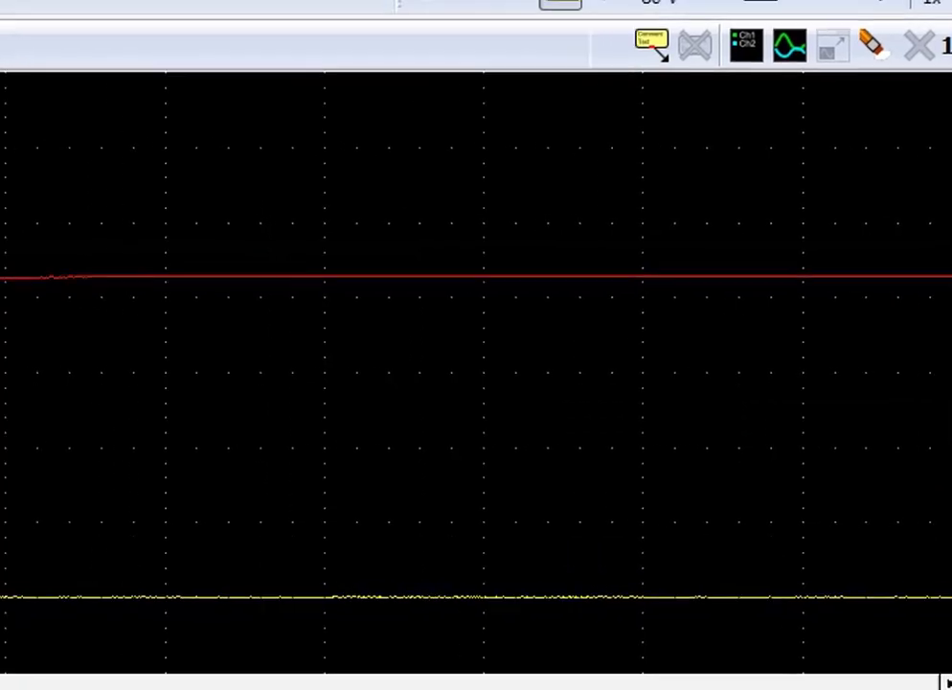
# Run a live measurement against the new voltage and current references, pausing and restarting it for comparison
pyautogui.click(480, 88)
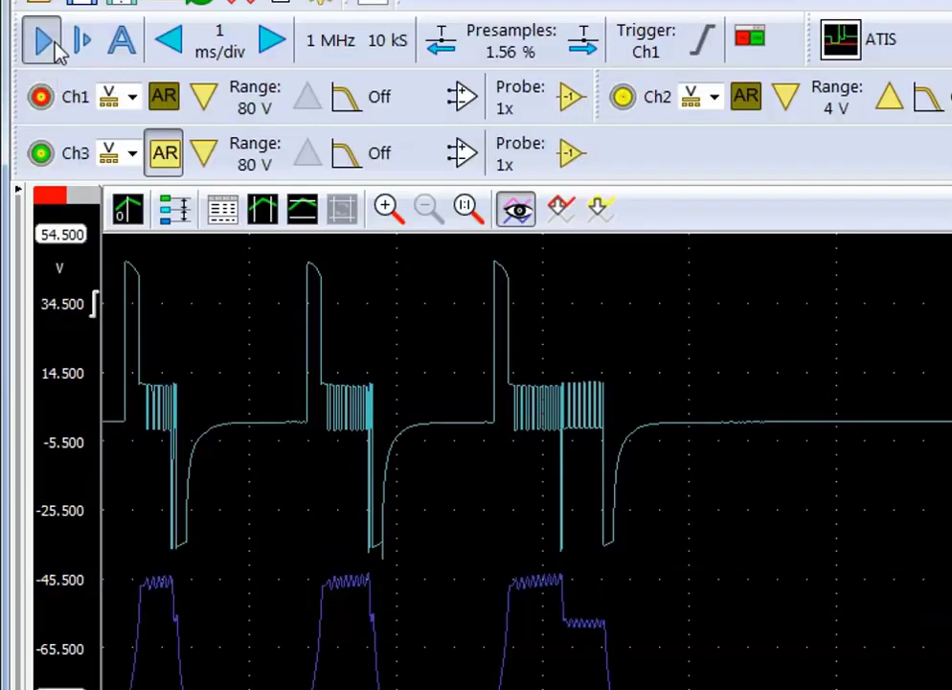
pyautogui.click(55, 47)
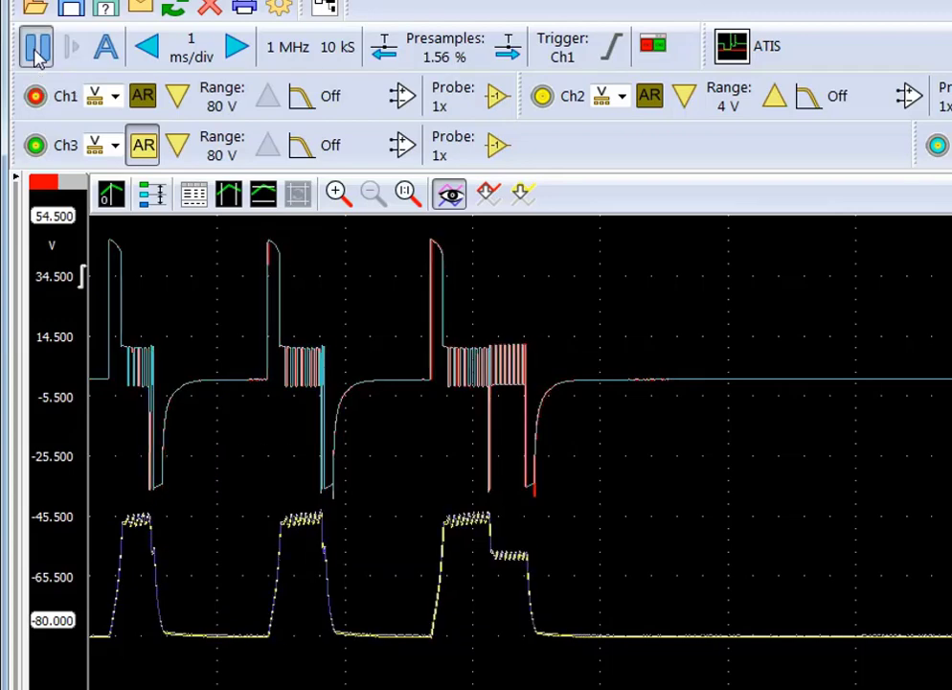
pyautogui.click(37, 54)
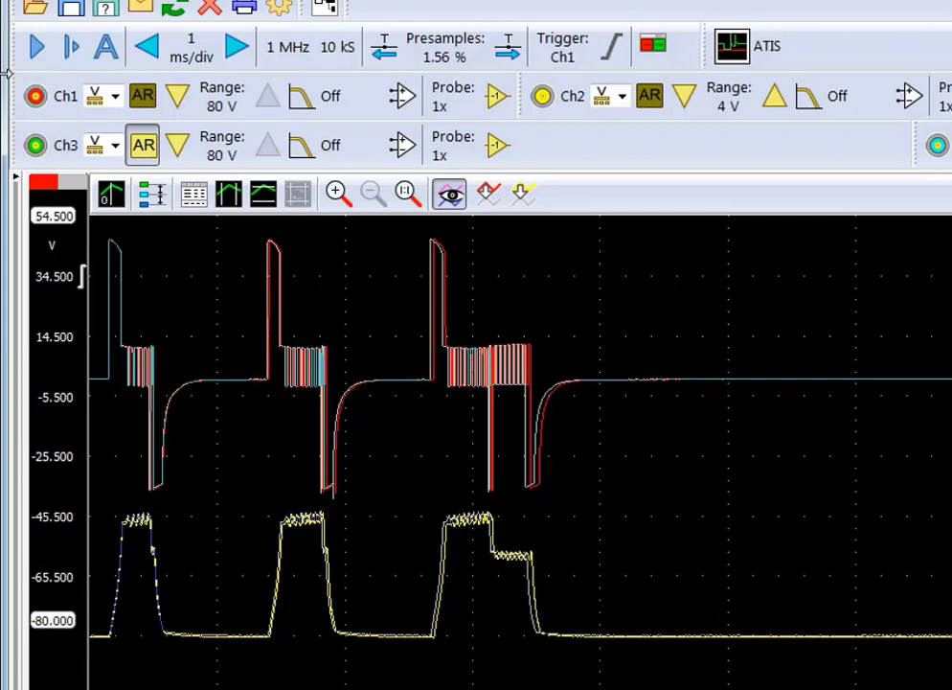
pyautogui.press('s')
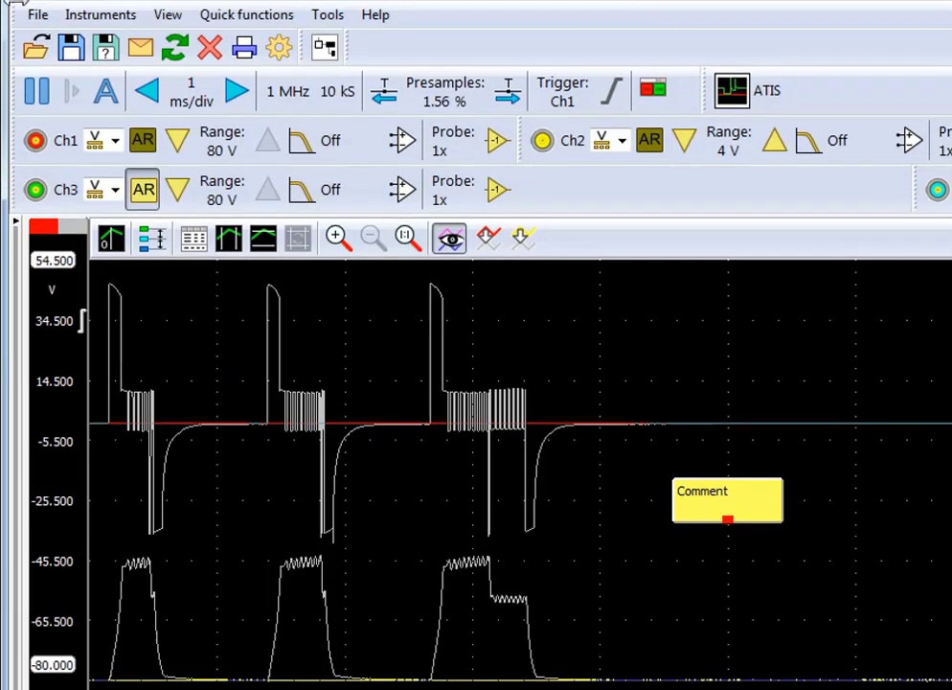
# Save the recording to the desktop as OPEL INSIGNIA 2.0 CDTI 2009 INJECTOR SIGNAL KNOW GOOD VOLTS AND AMPS
pyautogui.click(38, 48)
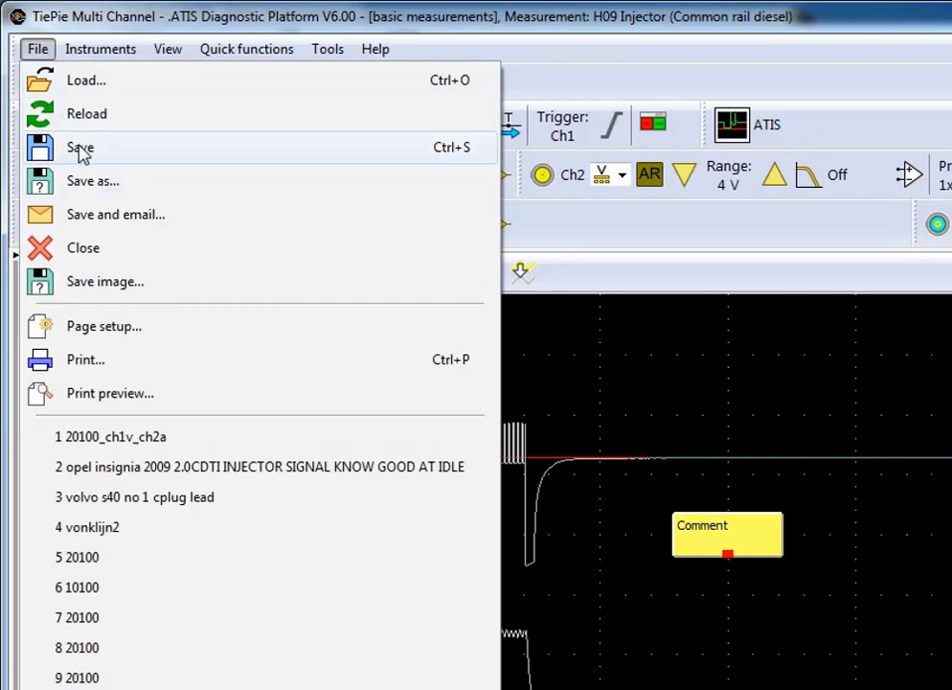
pyautogui.click(121, 196)
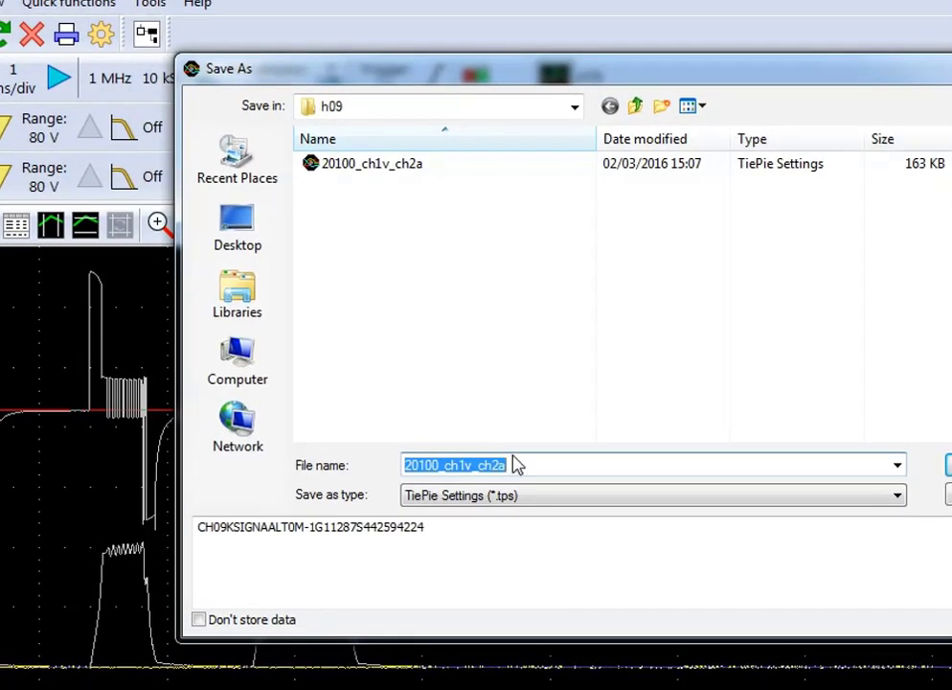
pyautogui.write('09')
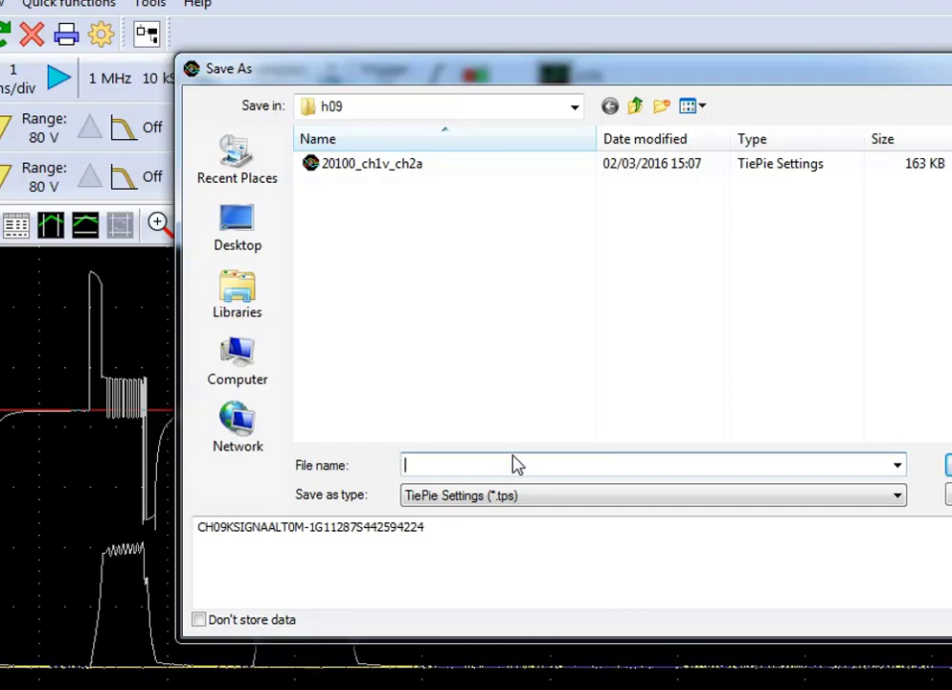
pyautogui.write('OPEL INSIGNIA 2.0 CDTI 2009 INJECTOR SIGNAL KNOW GOOD VOLTS AND AMPS')
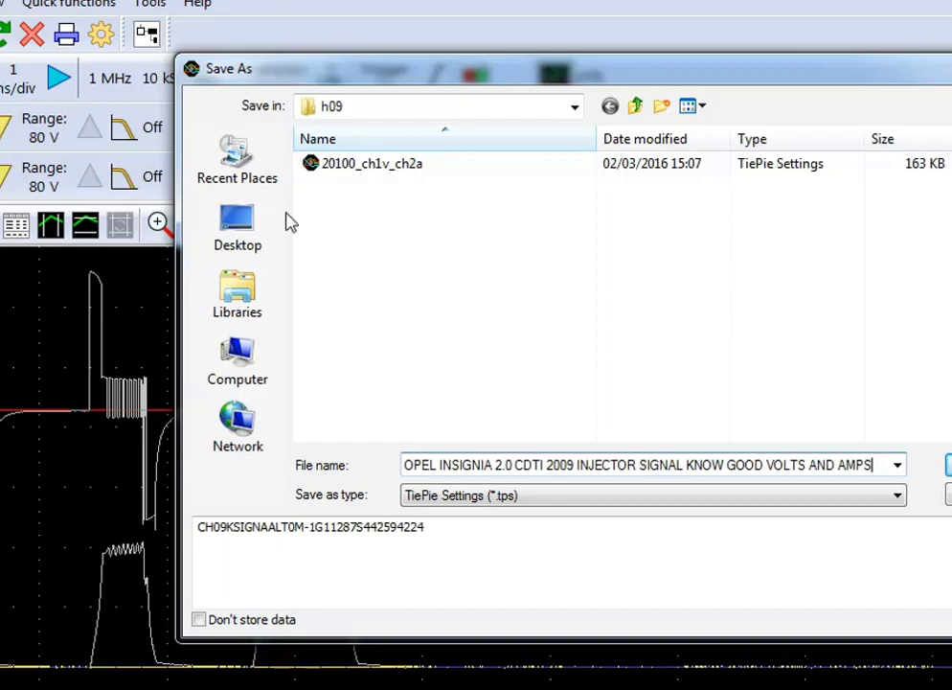
pyautogui.click(254, 247)
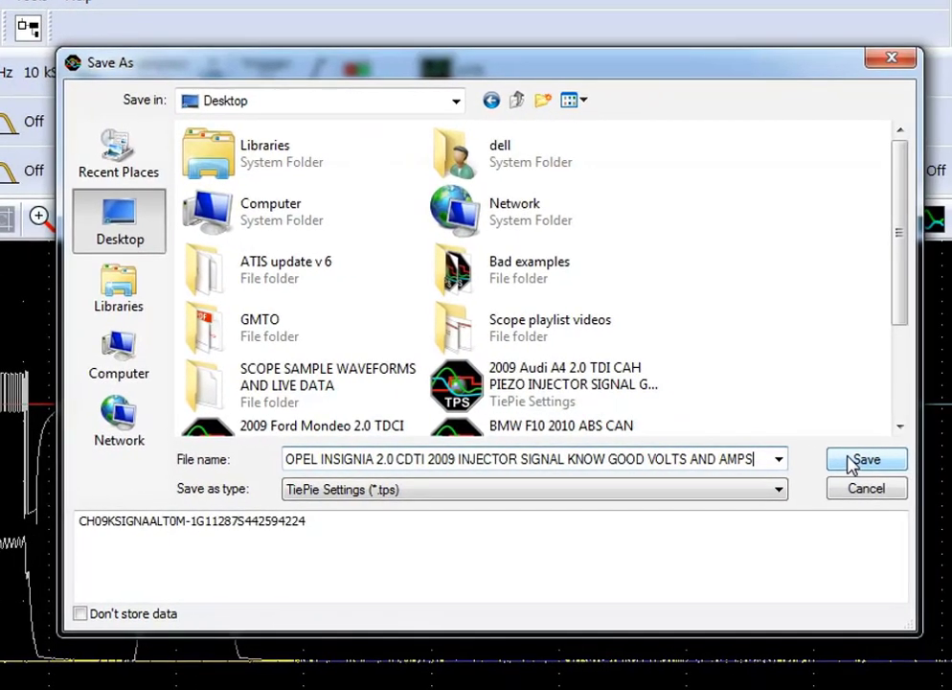
pyautogui.click(863, 461)
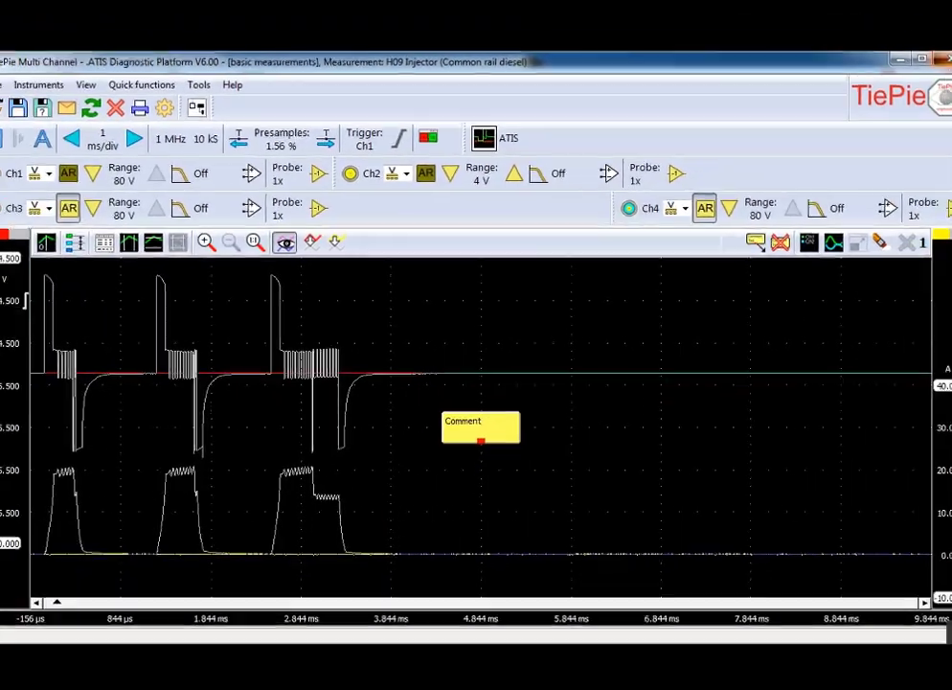
# Close the oscilloscope and ATIS programs, then move the newly saved volts-and-amps file to an empty area of the desktop and open it
pyautogui.click(882, 61)
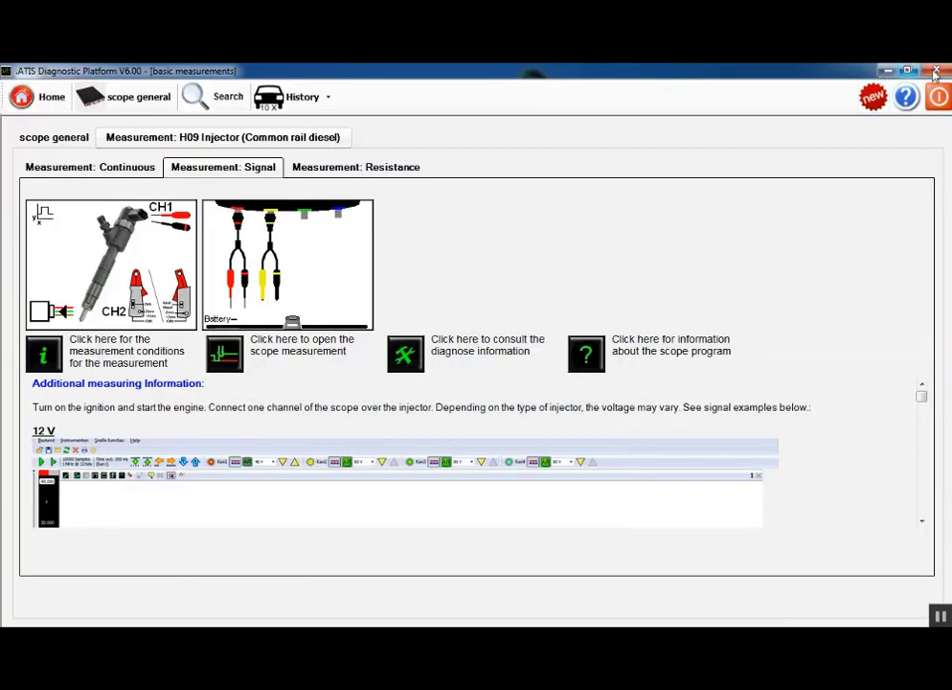
pyautogui.click(944, 73)
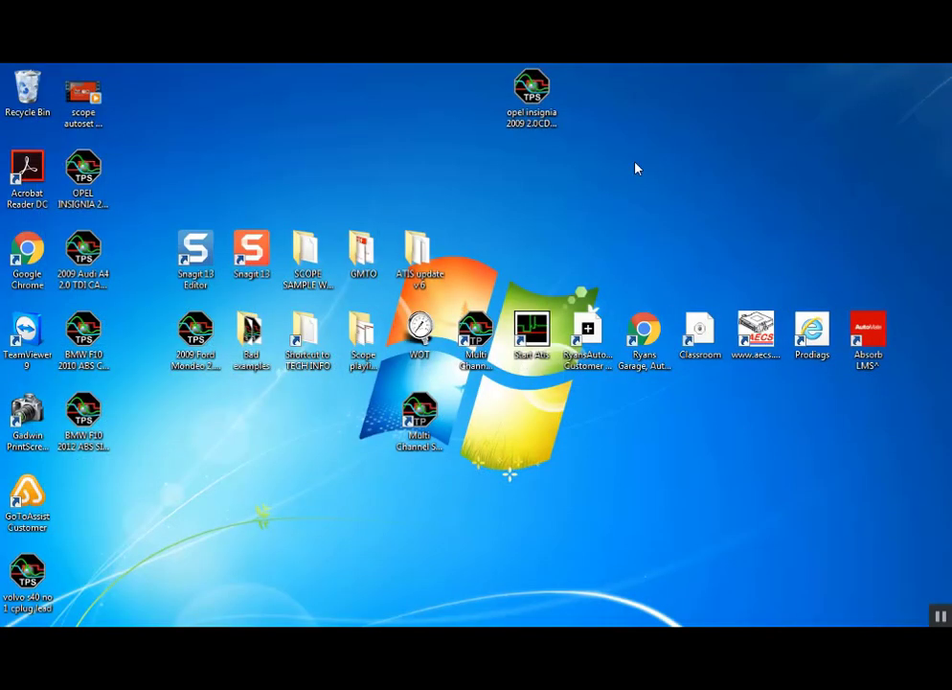
pyautogui.moveTo(84, 170); pyautogui.dragTo(321, 155)
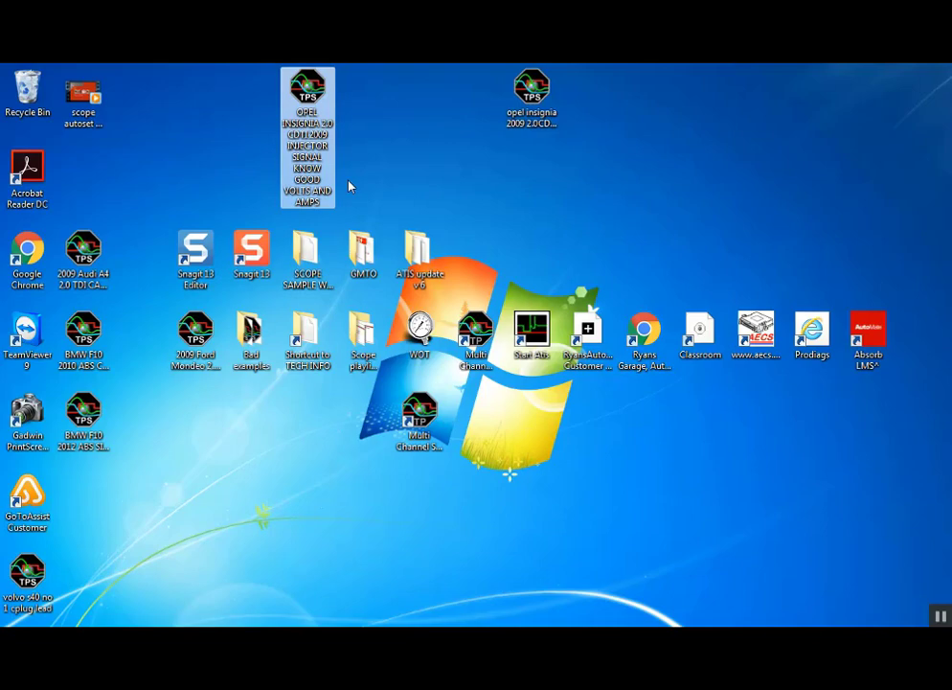
pyautogui.doubleClick(299, 153)
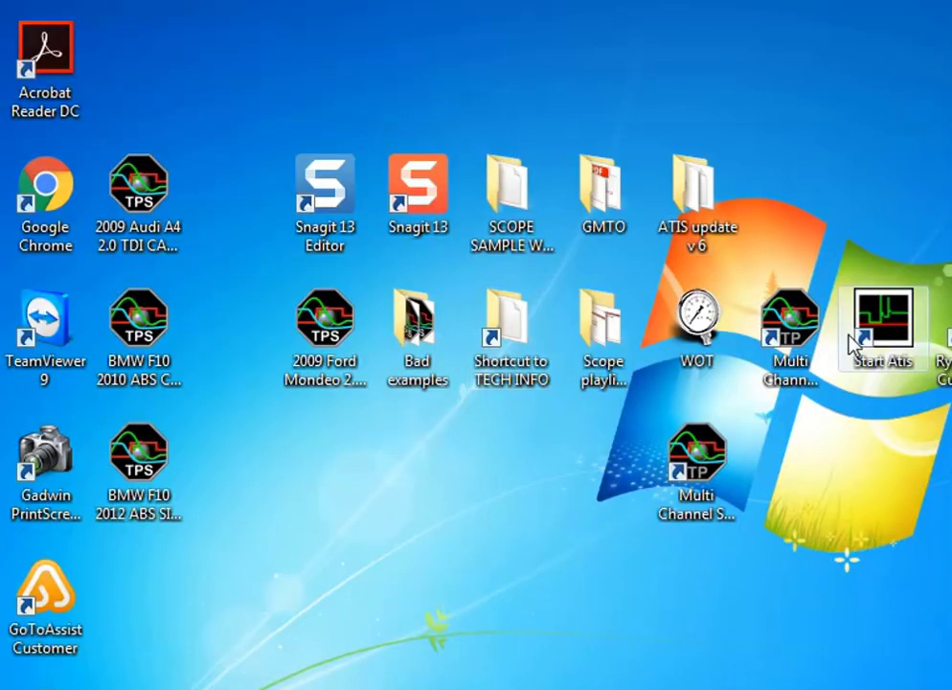
# Start the ATIS diagnostic platform again from the desktop
pyautogui.doubleClick(901, 355)
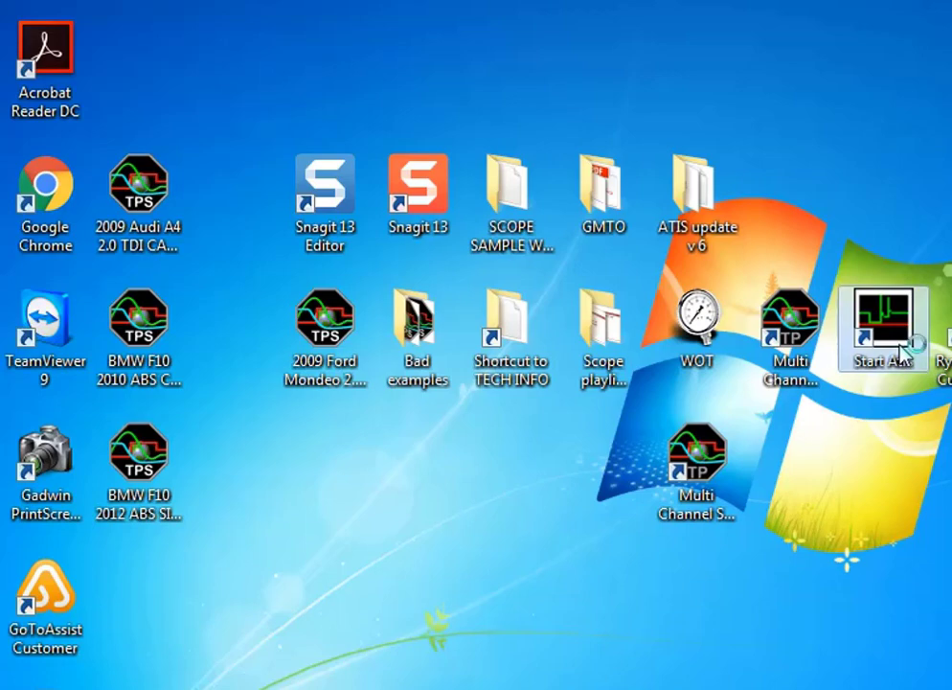